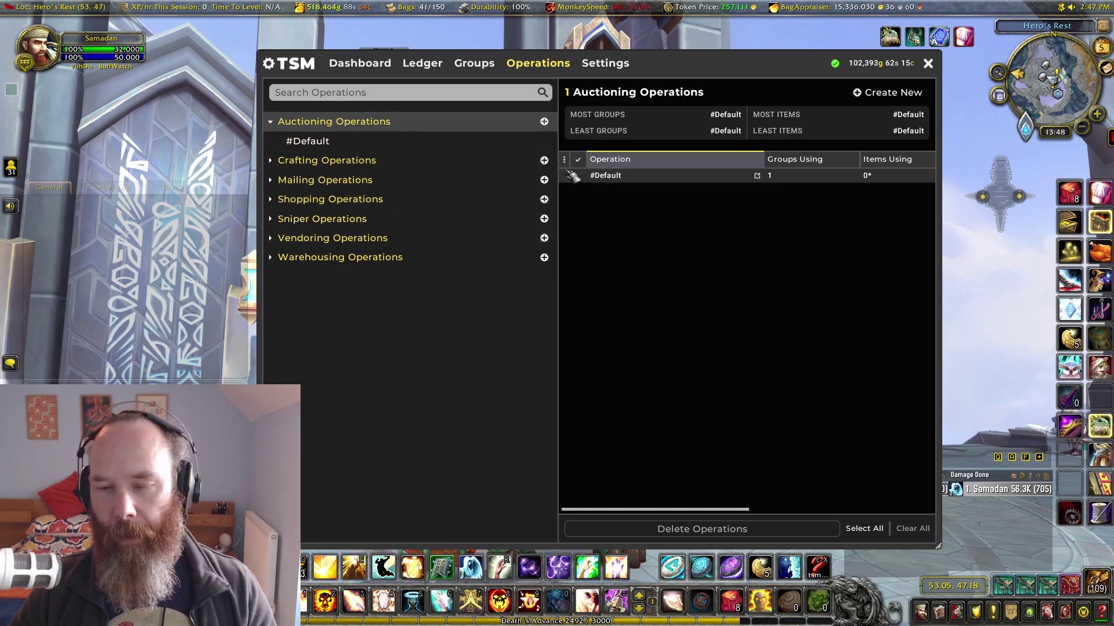
# Step: Create New Group under Base Group on the TSM Groups page
pyautogui.click(475, 64)
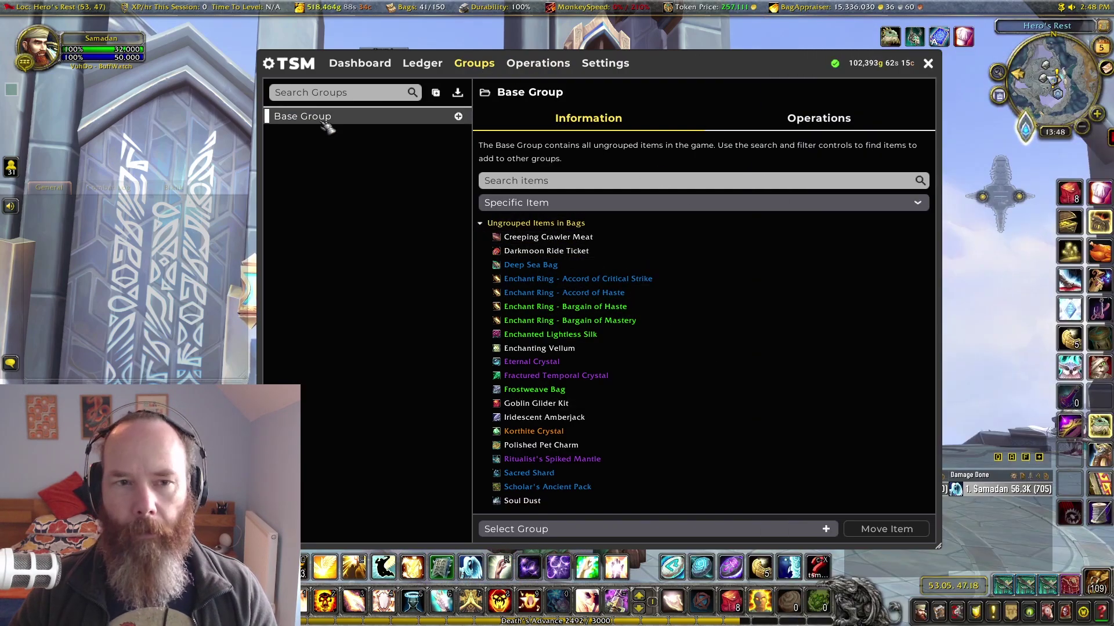
pyautogui.click(459, 118)
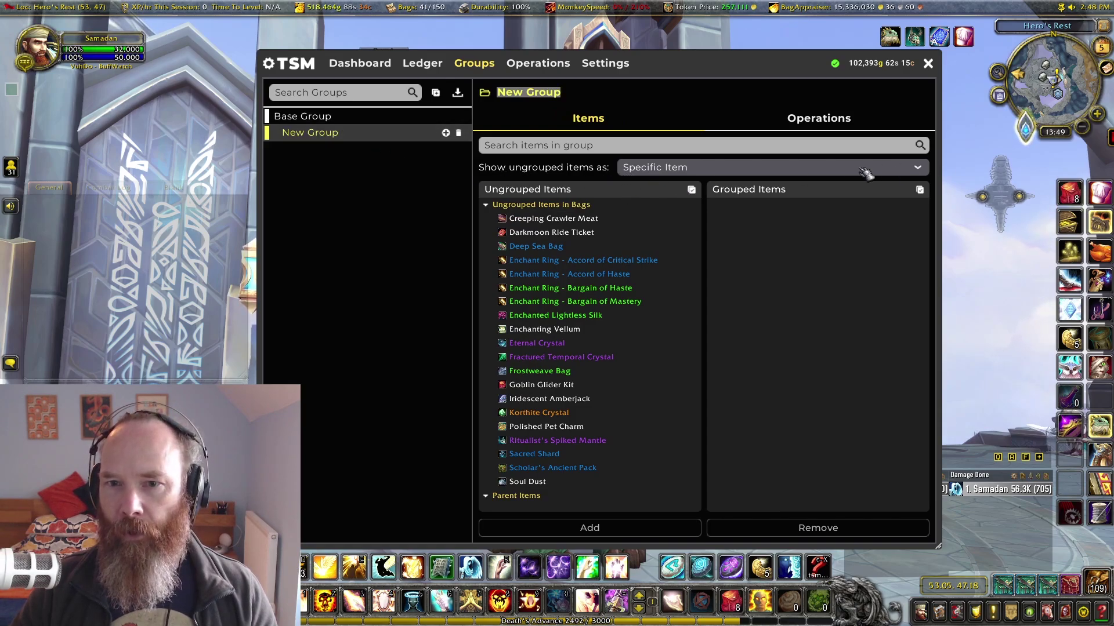
pyautogui.click(918, 168)
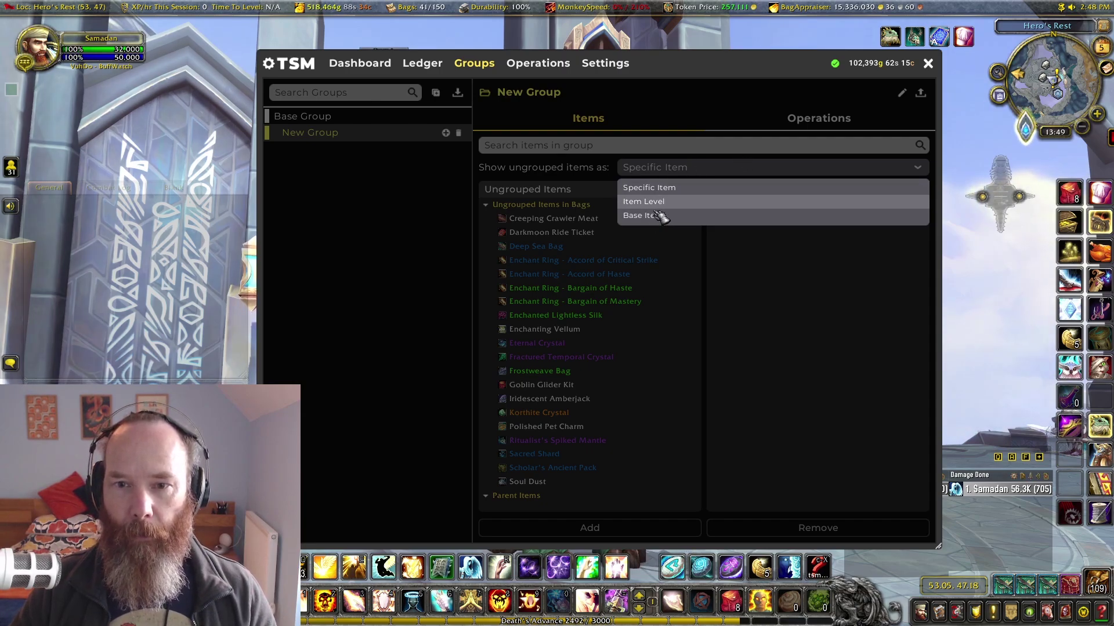
# Step: Add the Bargain of Haste and Bargain of Mastery ring enchants to New Group
pyautogui.click(667, 187)
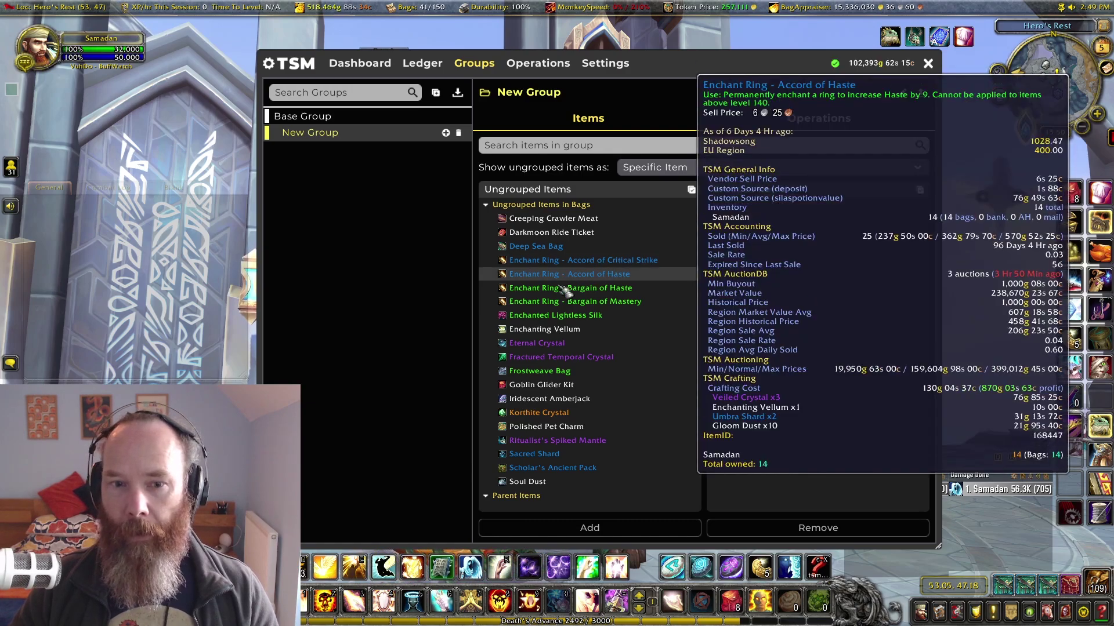
pyautogui.click(537, 289)
pyautogui.click(615, 302)
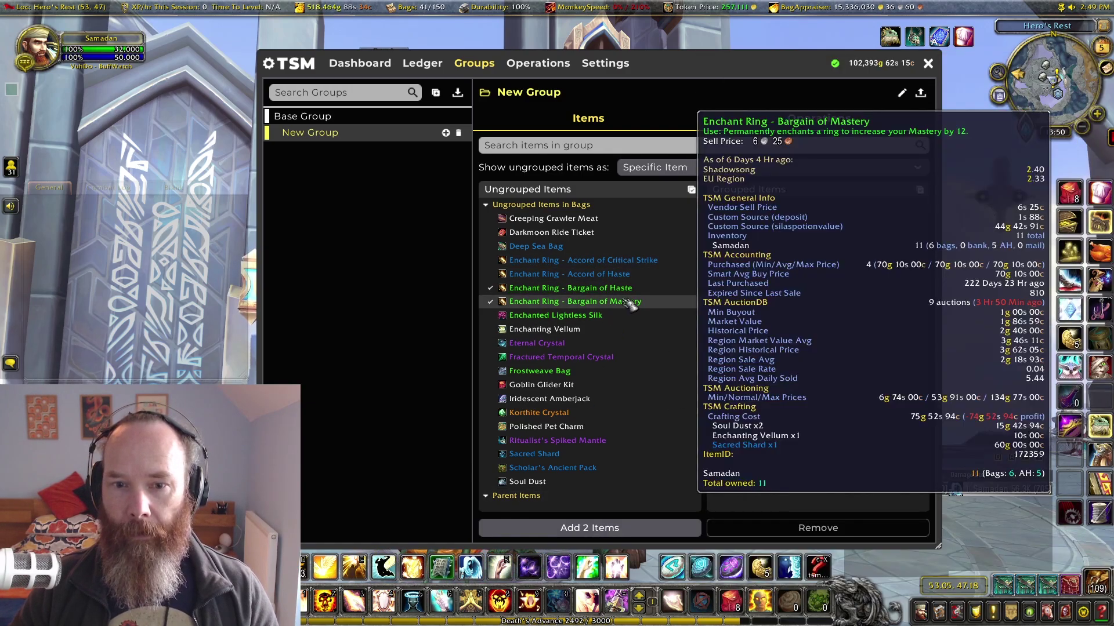
pyautogui.click(623, 529)
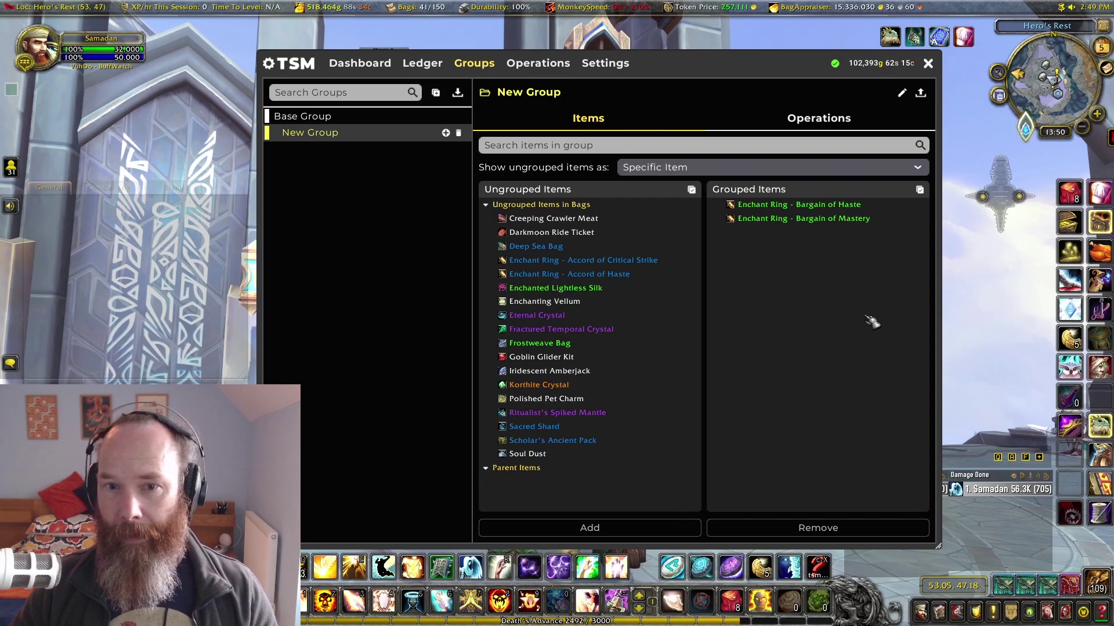
# Step: List ungrouped items by Item Level and collapse the Ungrouped Items in Bags section
pyautogui.click(896, 173)
pyautogui.click(706, 210)
pyautogui.moveTo(869, 214)
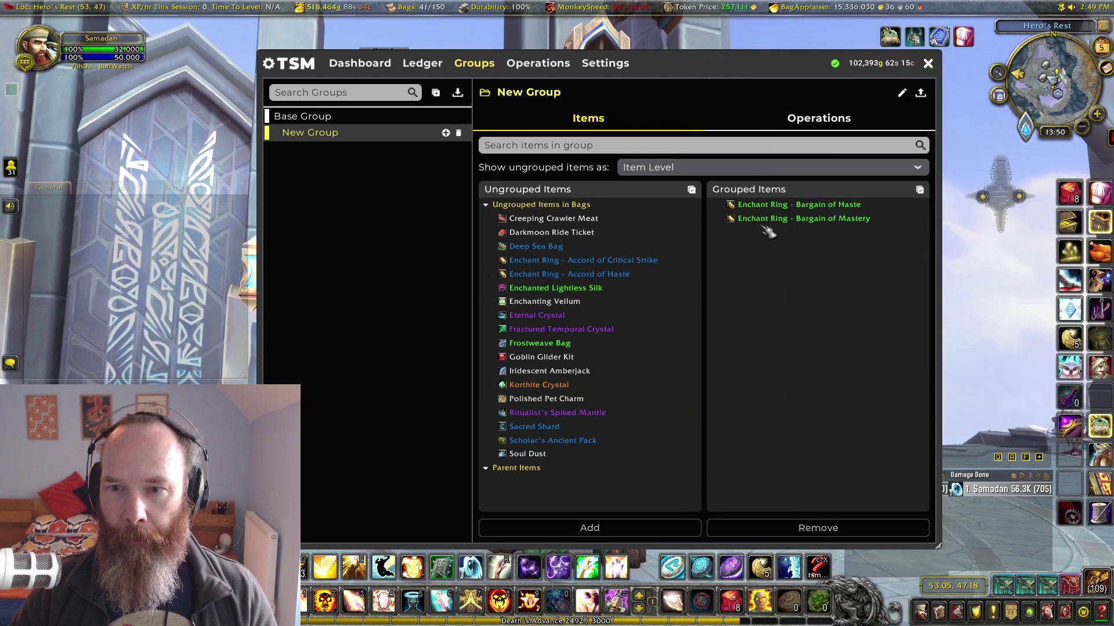
pyautogui.click(486, 205)
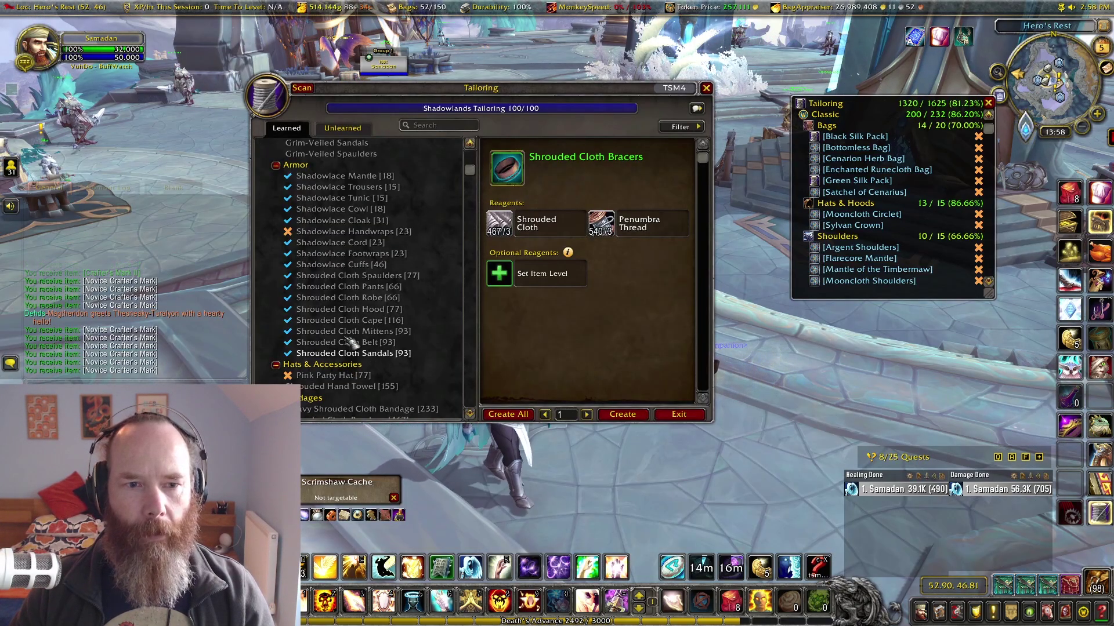
# Step: Craft one Shrouded Cloth Pants using a Novice Crafter's Mark to set its item level
pyautogui.click(348, 287)
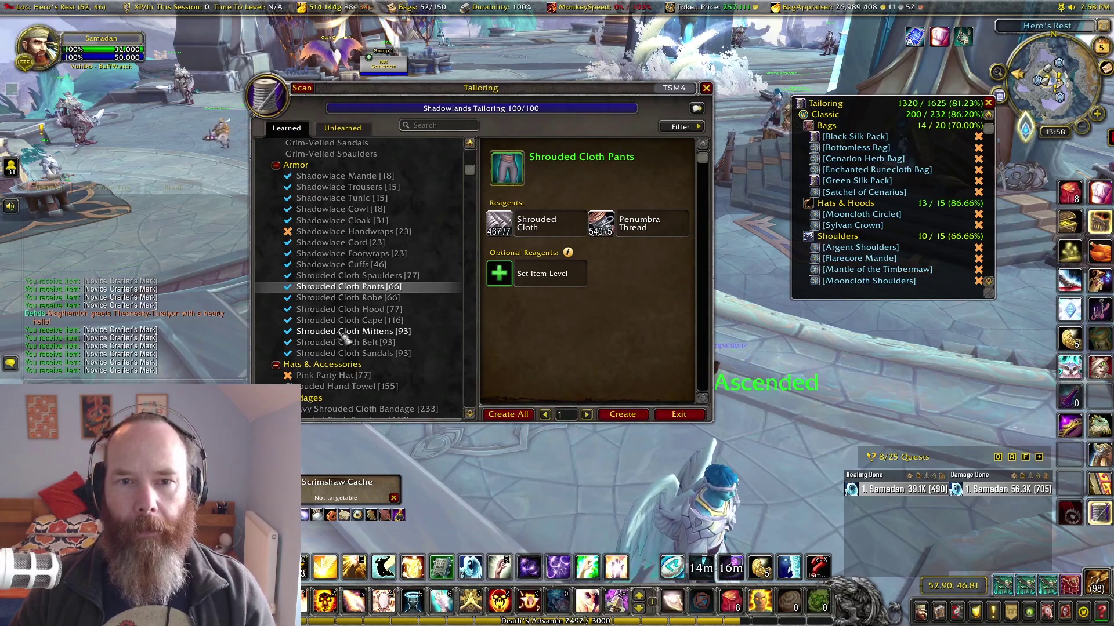
pyautogui.click(500, 278)
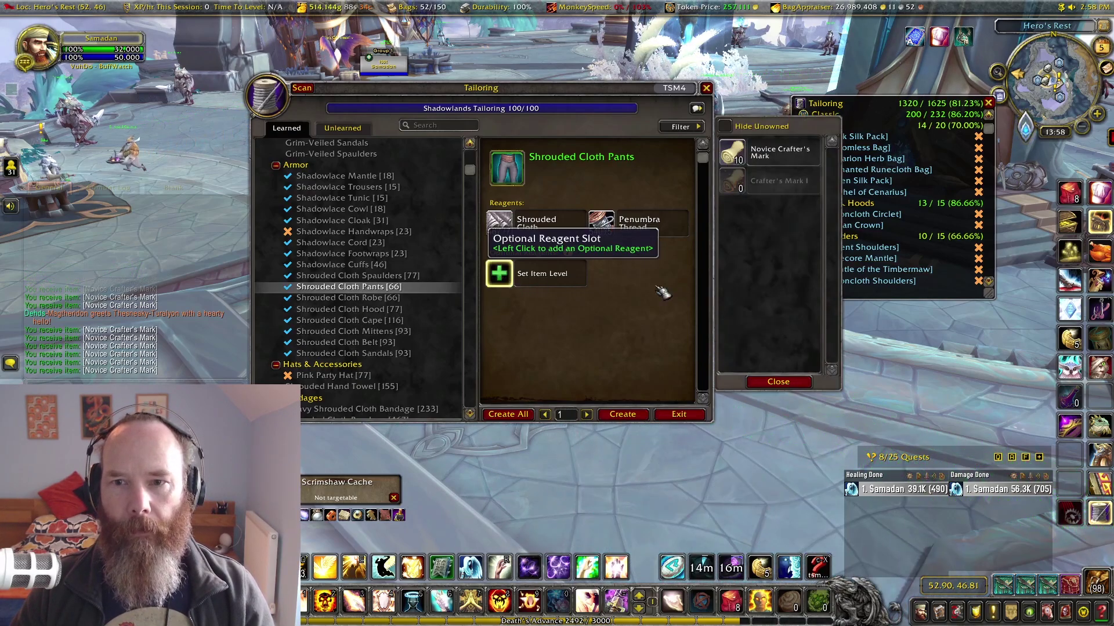
pyautogui.click(738, 156)
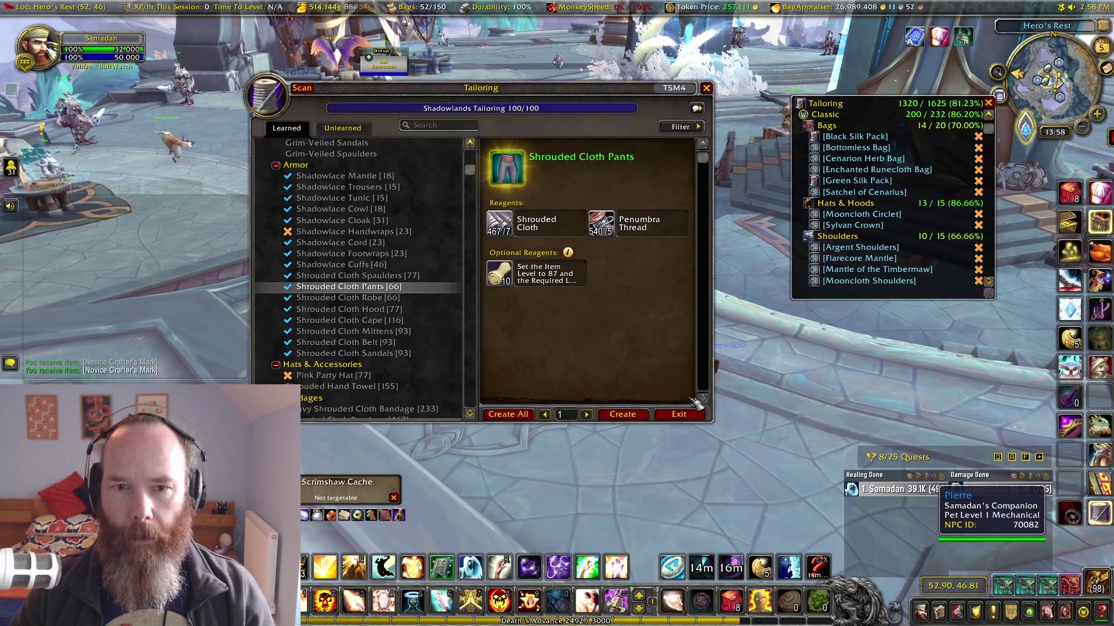
pyautogui.moveTo(509, 173)
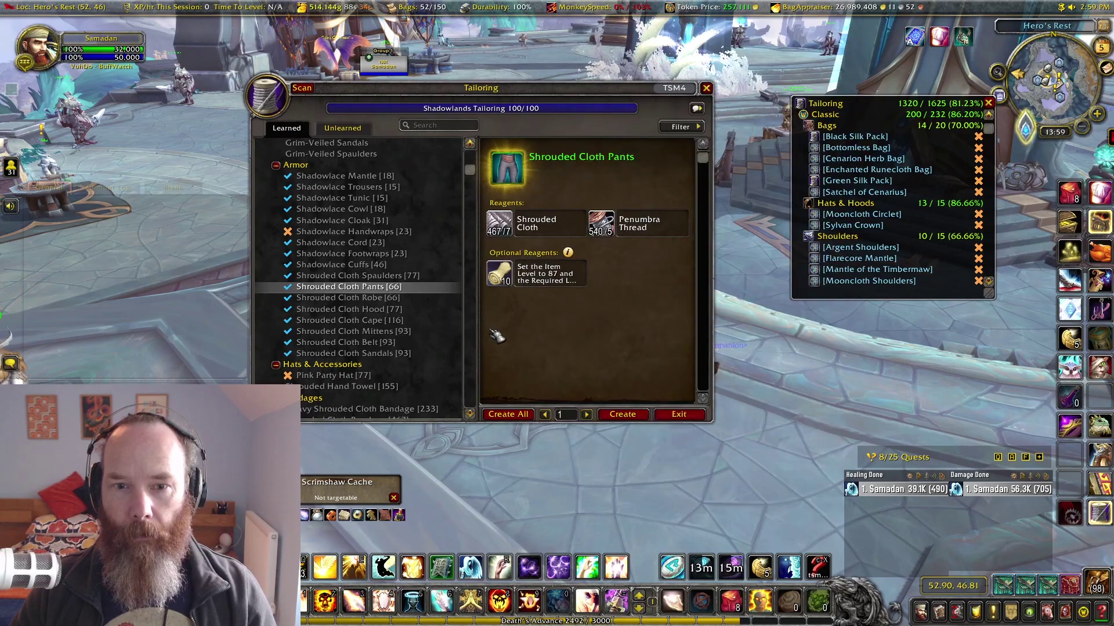
pyautogui.click(631, 416)
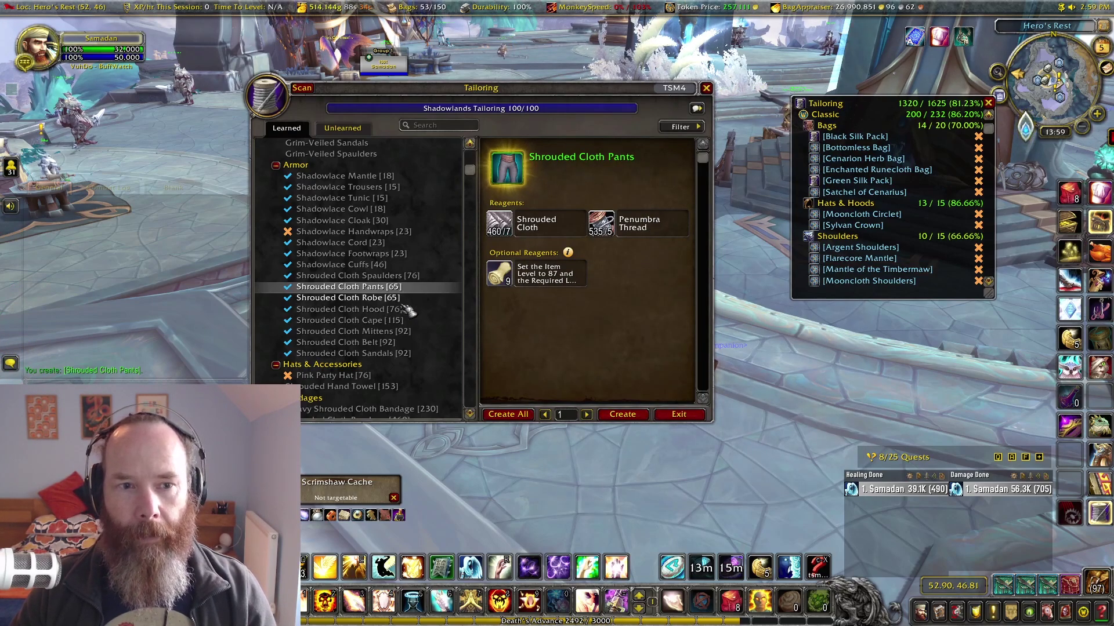
pyautogui.click(371, 187)
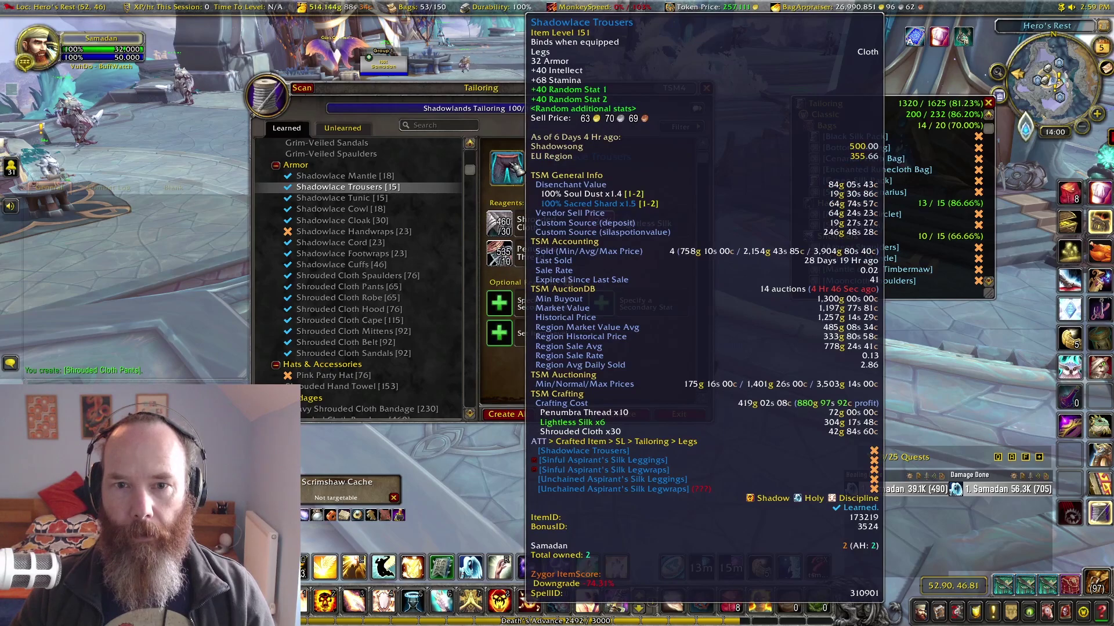
# Step: Craft one Shadowlace Trousers at item level 168 with Crafter's Mark II, then open TSM's Crafting List
pyautogui.click(498, 333)
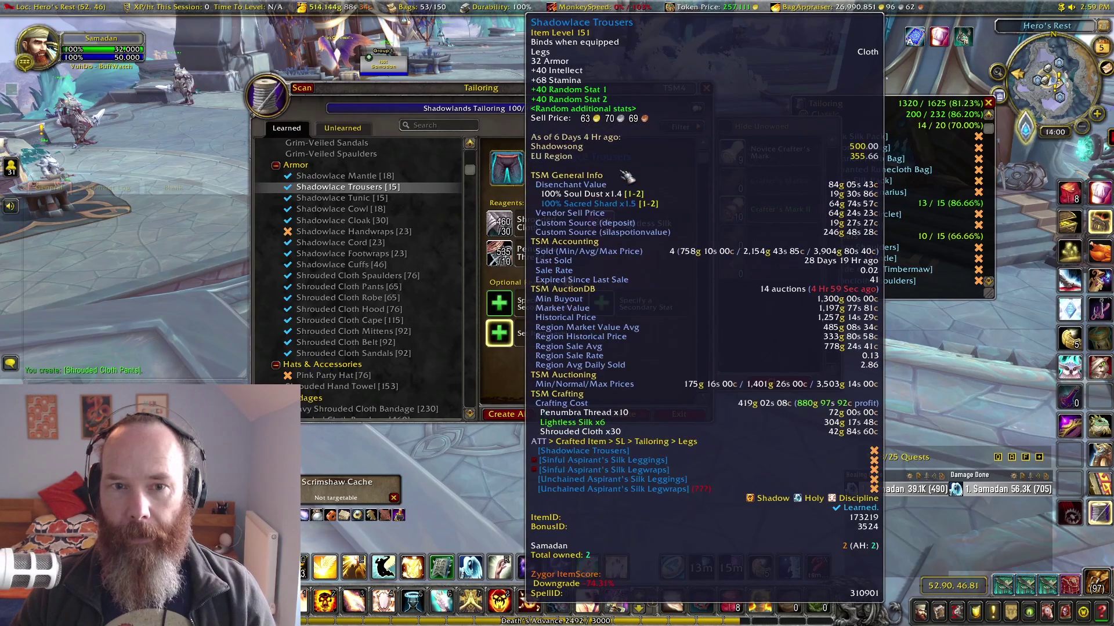
pyautogui.click(754, 210)
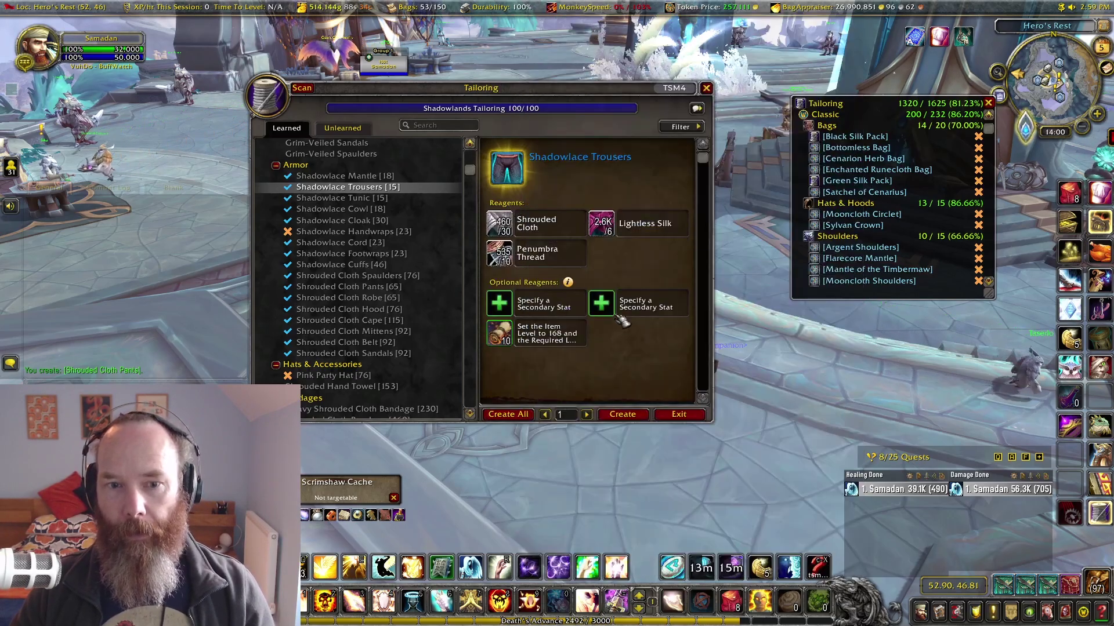
pyautogui.click(632, 417)
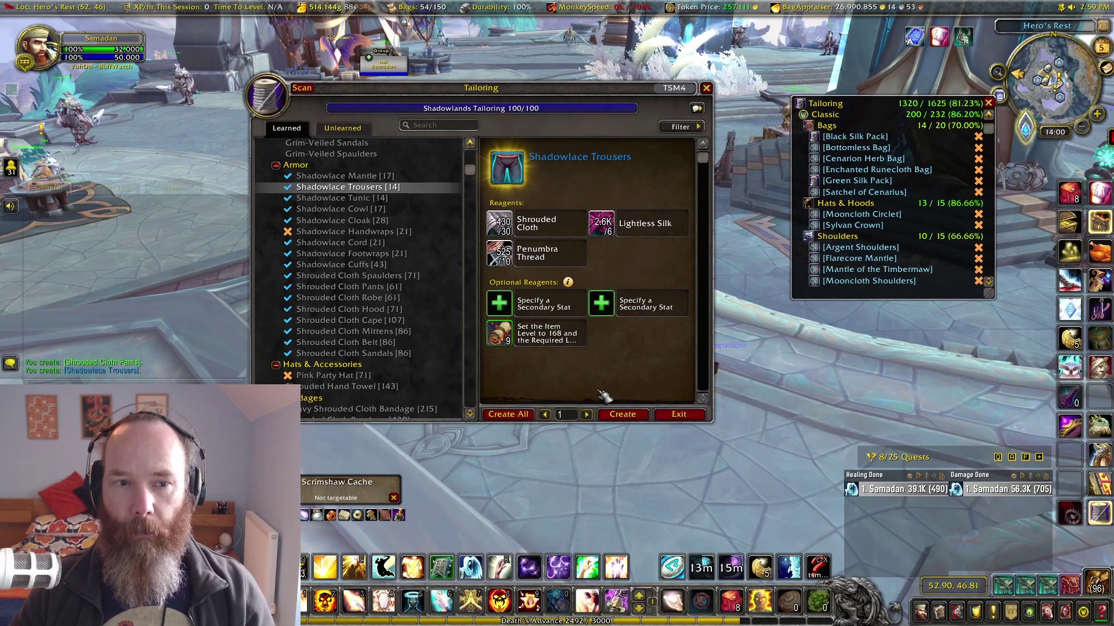
pyautogui.click(674, 89)
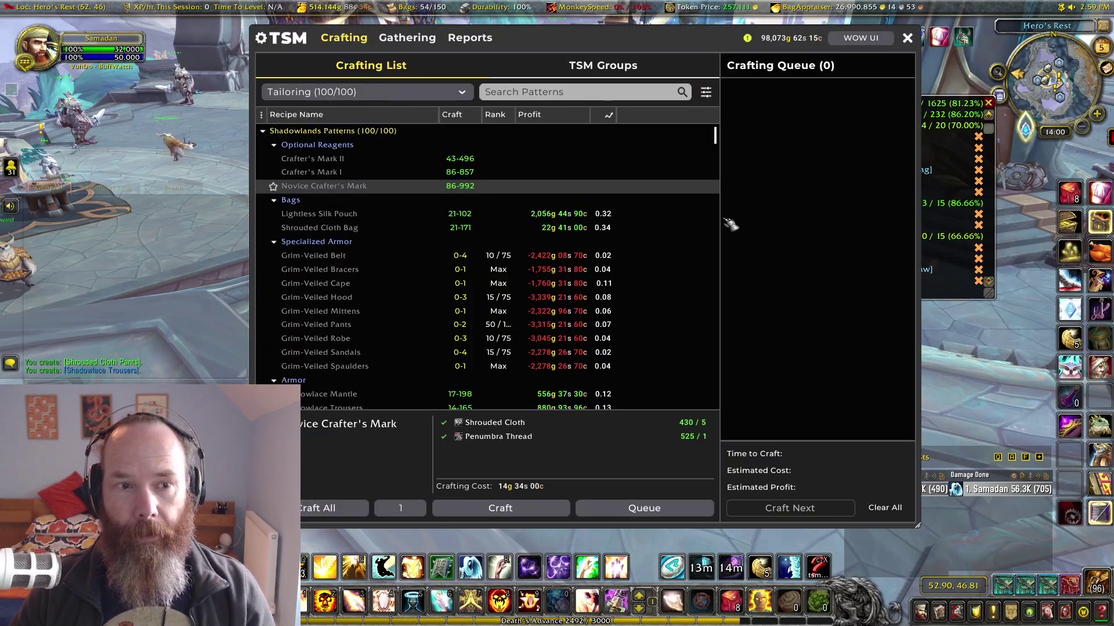
# Step: In TSM's Crafting List, set Crafter's Mark II as the Shadowlace Trousers item-level reagent
pyautogui.scroll(-2, 419, 219)
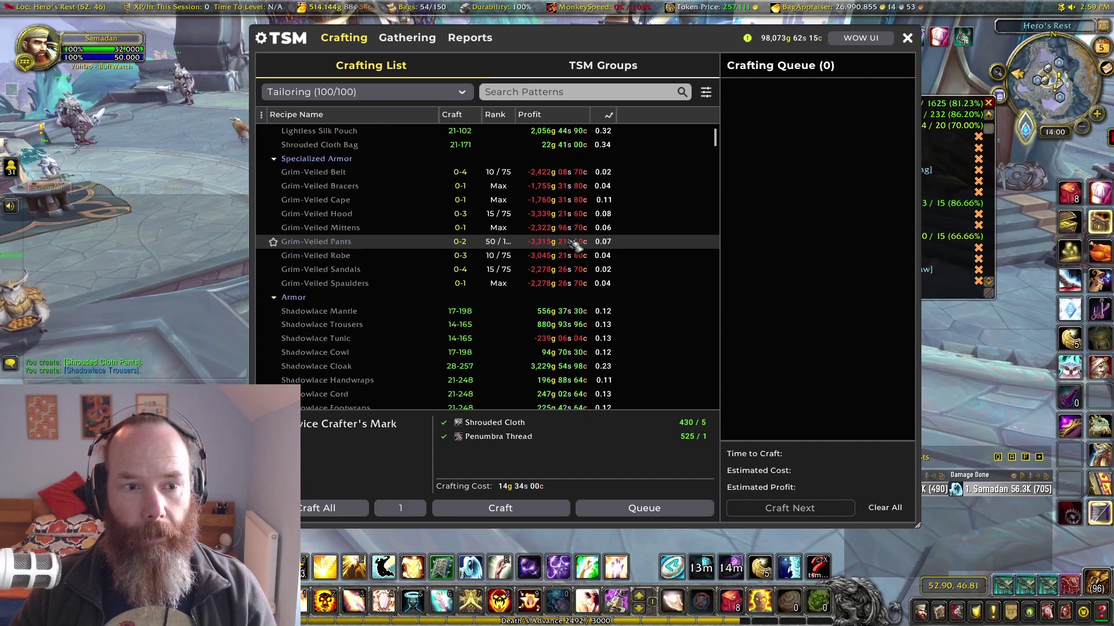
pyautogui.scroll(-4, 419, 219)
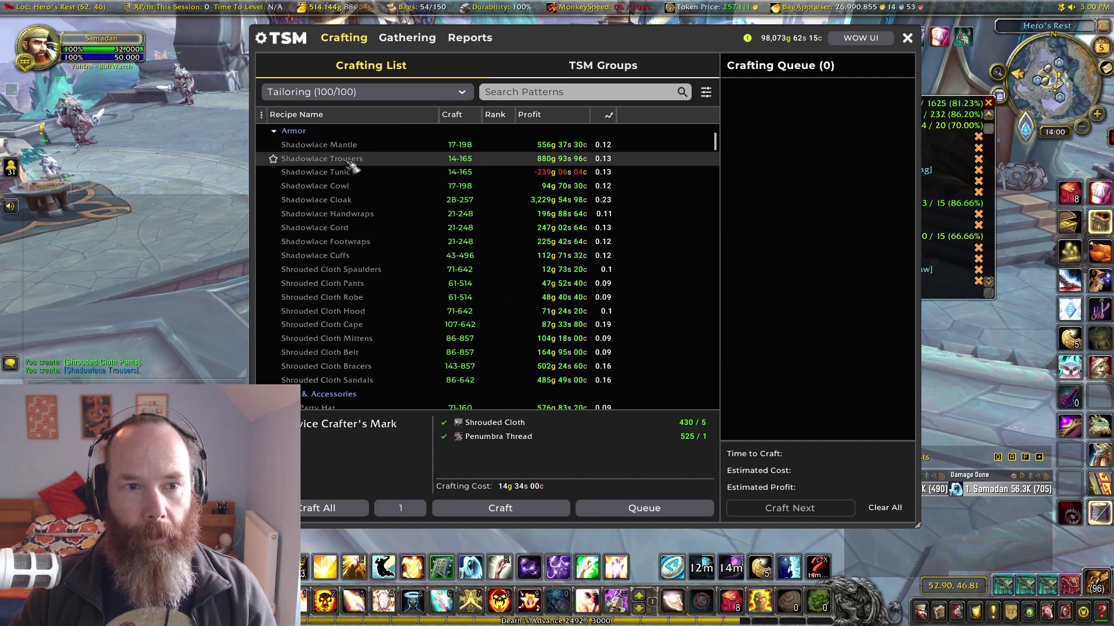
pyautogui.click(351, 164)
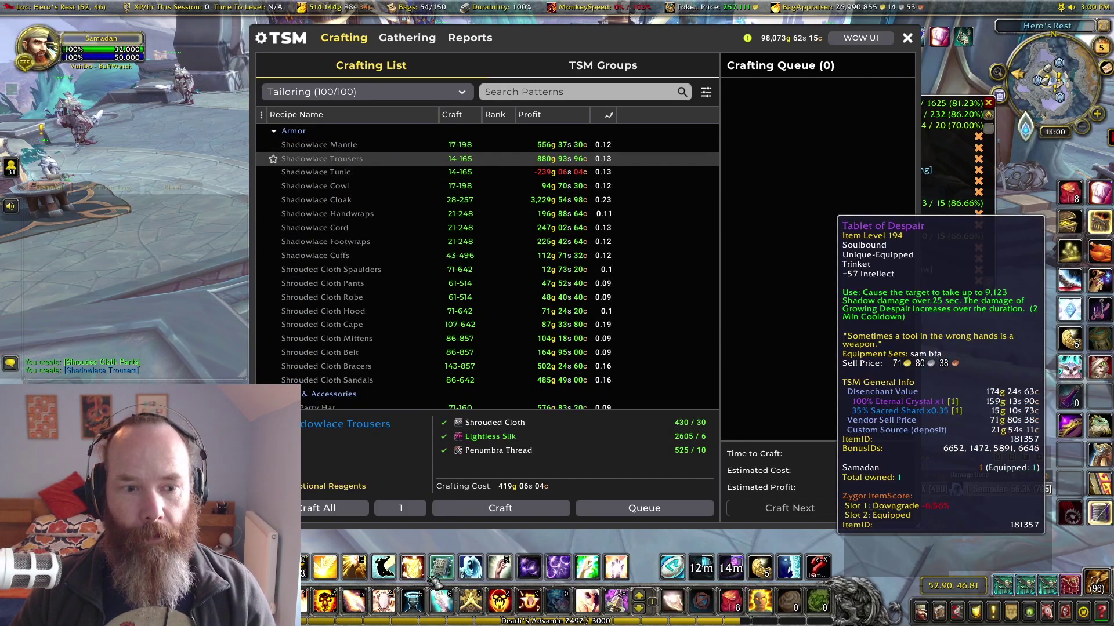
pyautogui.click(320, 490)
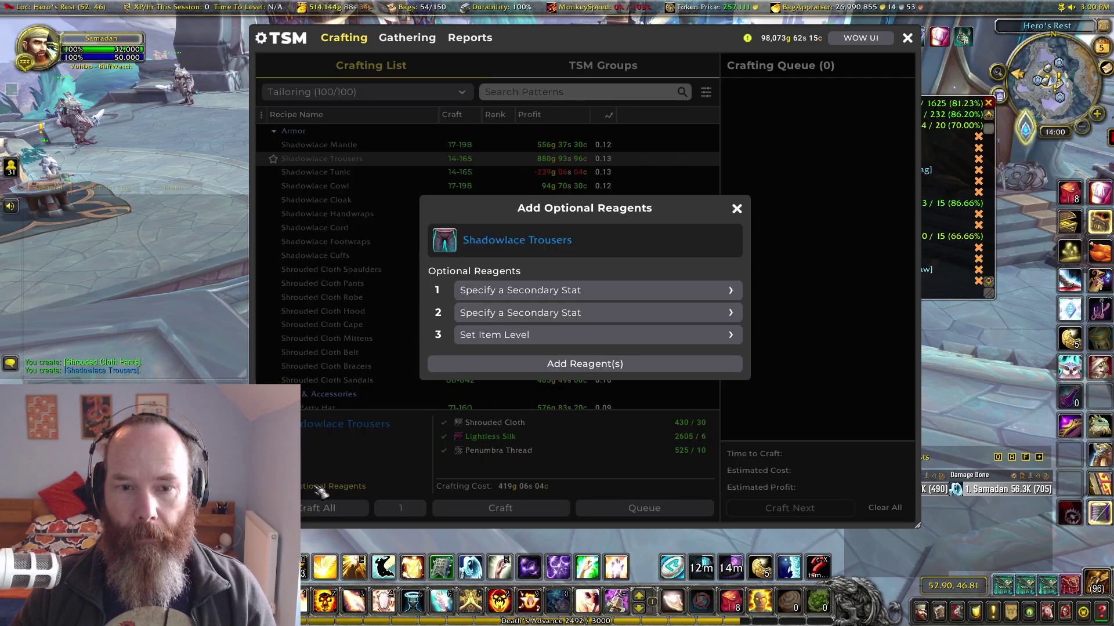
pyautogui.click(652, 339)
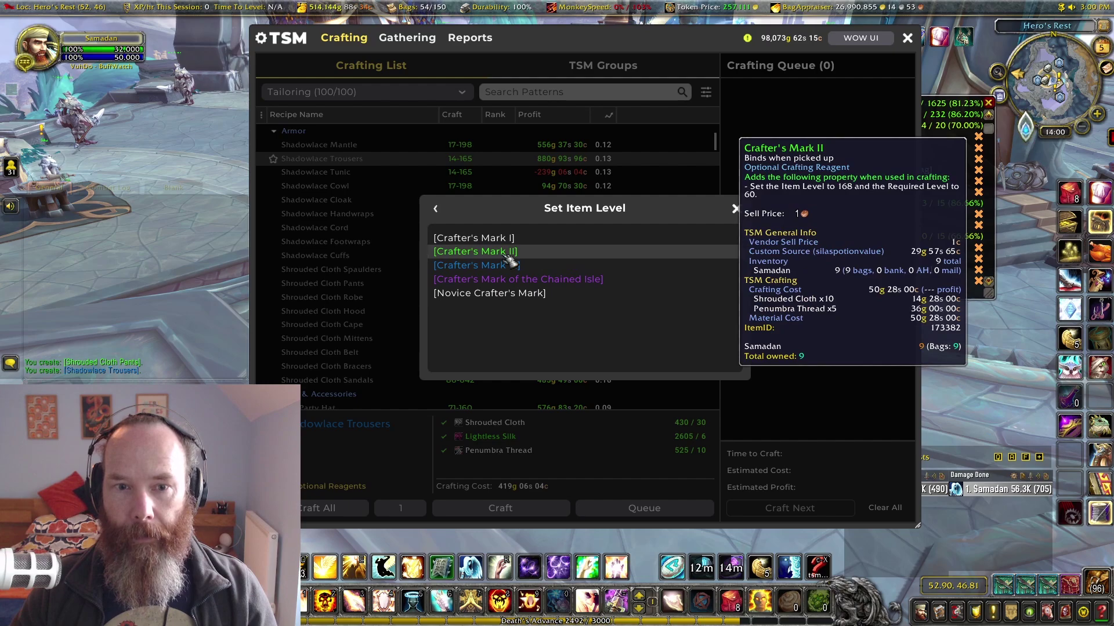
pyautogui.click(529, 253)
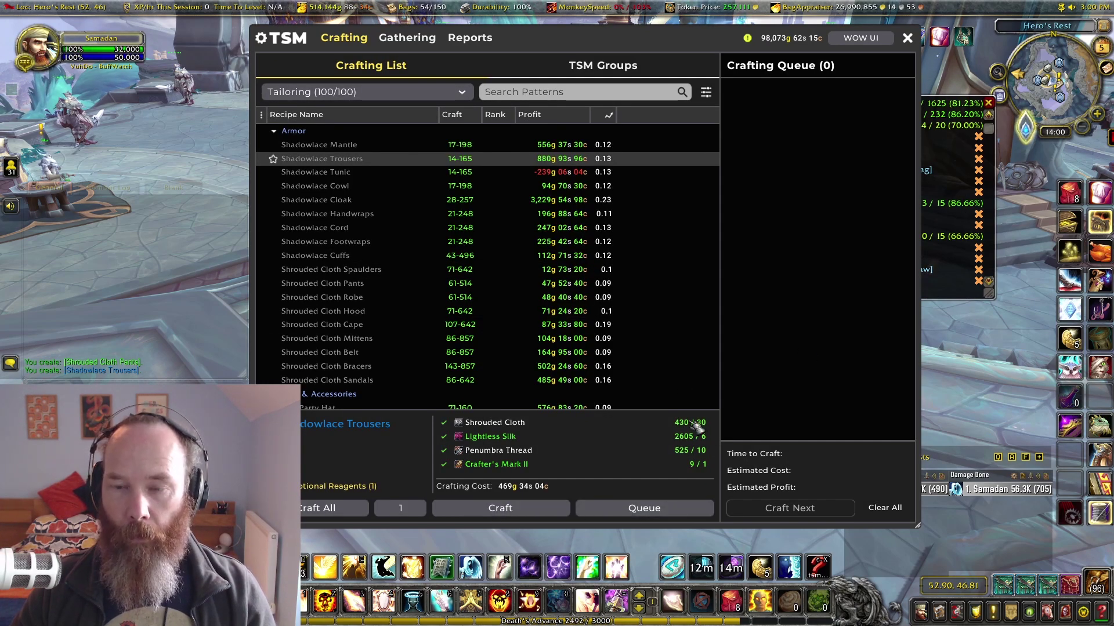
# Step: Queue one Shadowlace Trousers and craft it from the queue
pyautogui.click(640, 512)
pyautogui.moveTo(787, 110)
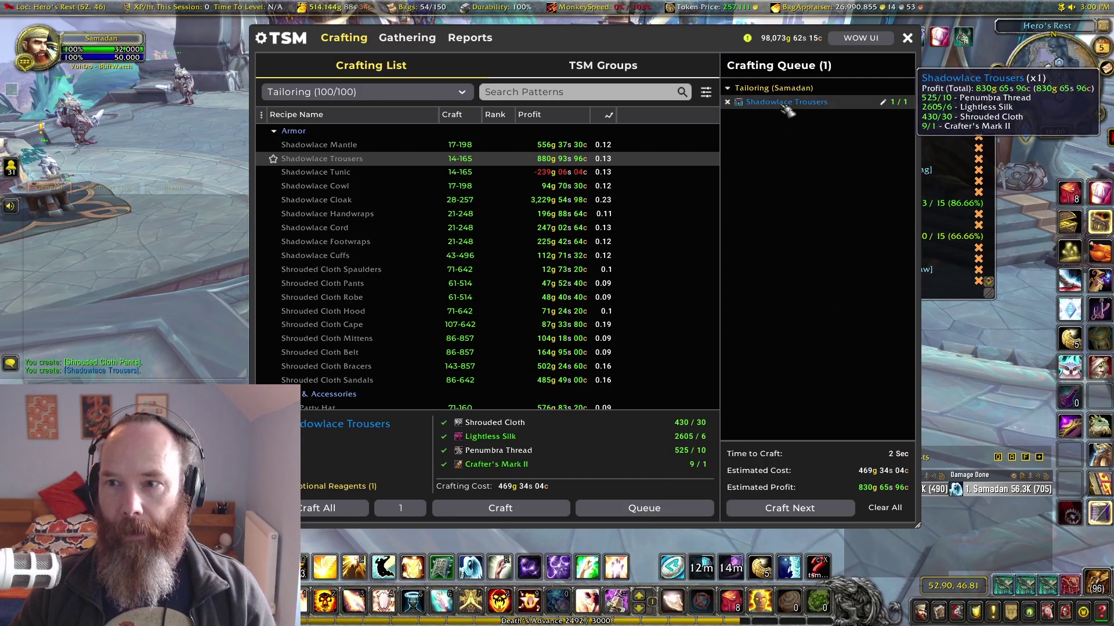
pyautogui.click(777, 514)
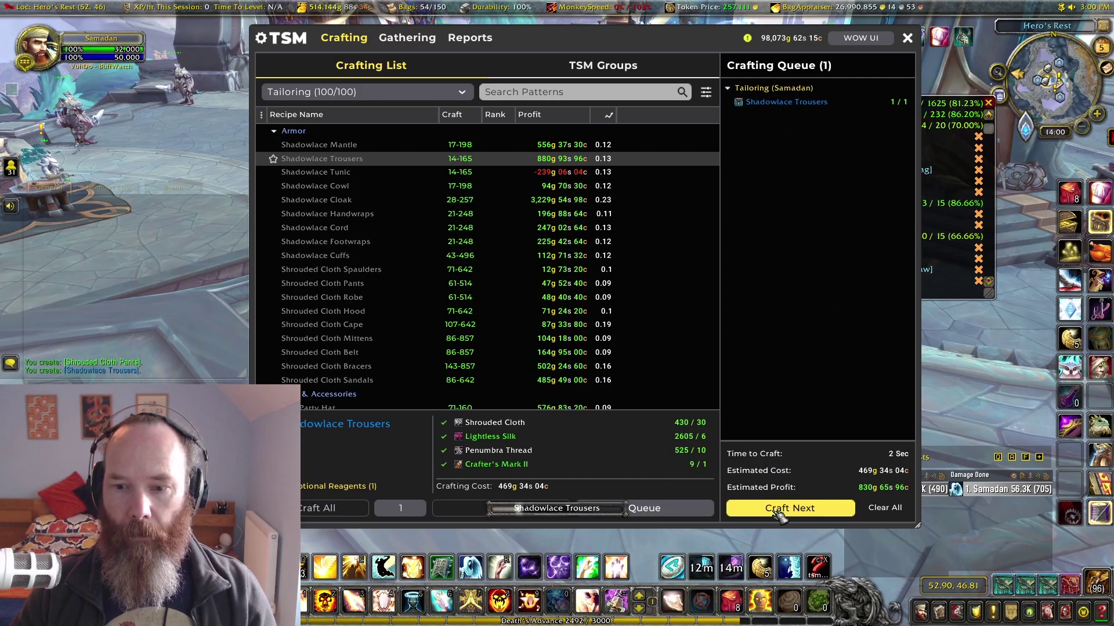
pyautogui.scroll(-1, 377, 261)
pyautogui.click(354, 243)
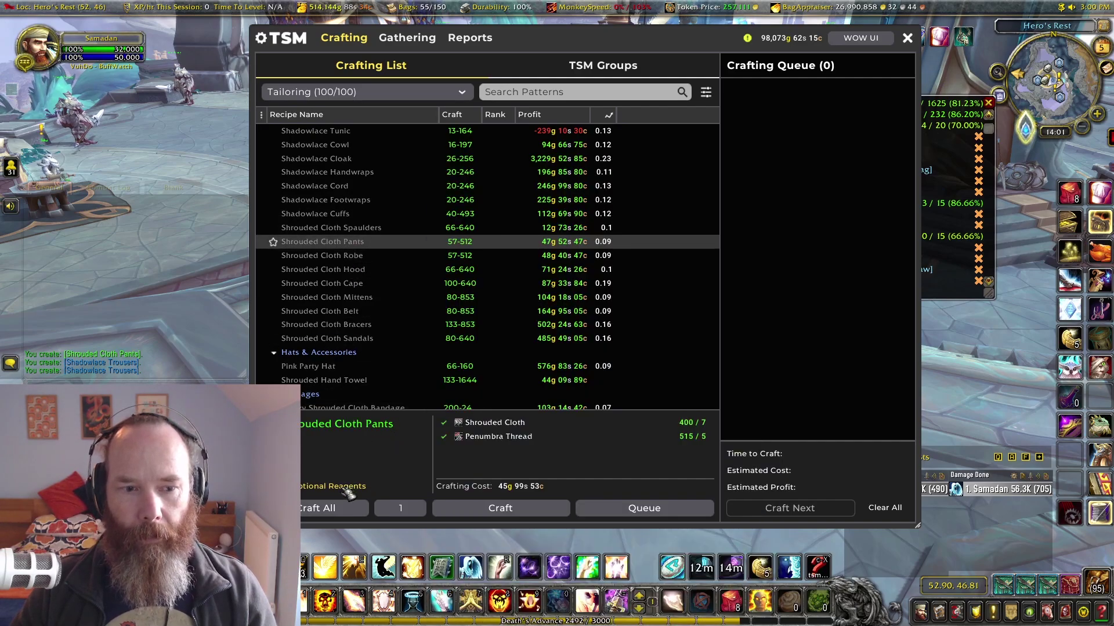
# Step: Craft a Shrouded Cloth Pants in TSM with a Novice Crafter's Mark as the item-level reagent
pyautogui.click(344, 488)
pyautogui.click(523, 296)
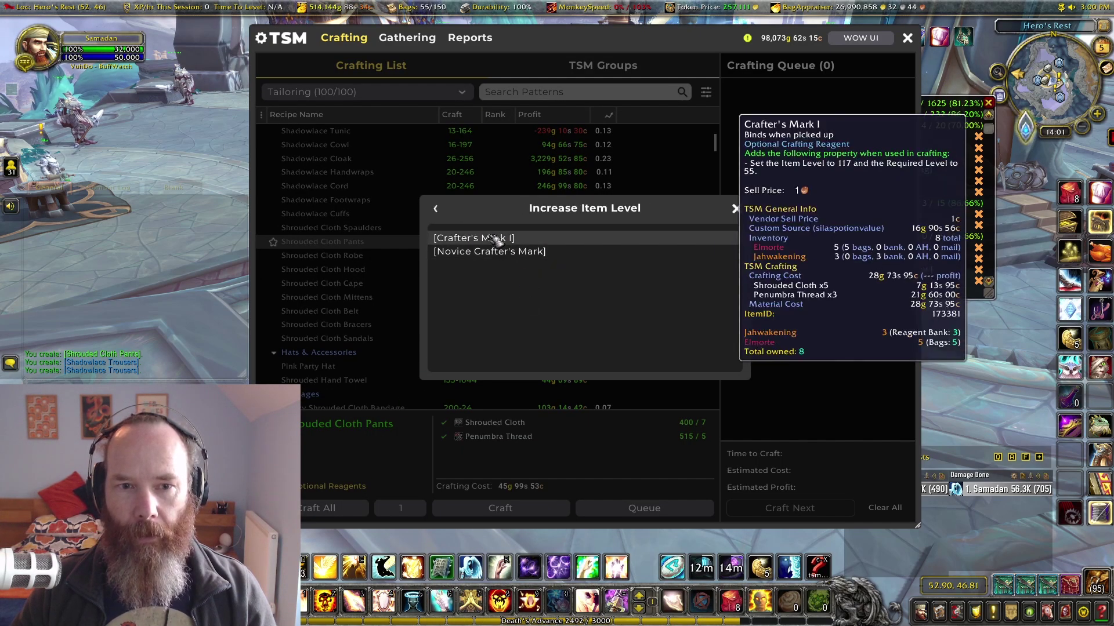
pyautogui.click(489, 253)
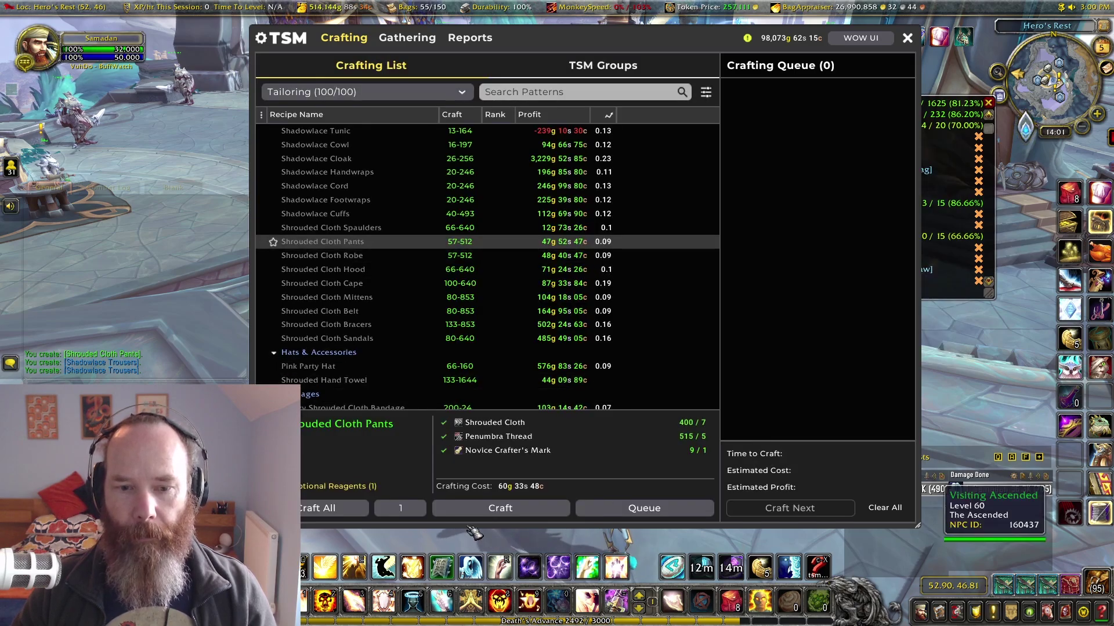
pyautogui.click(544, 512)
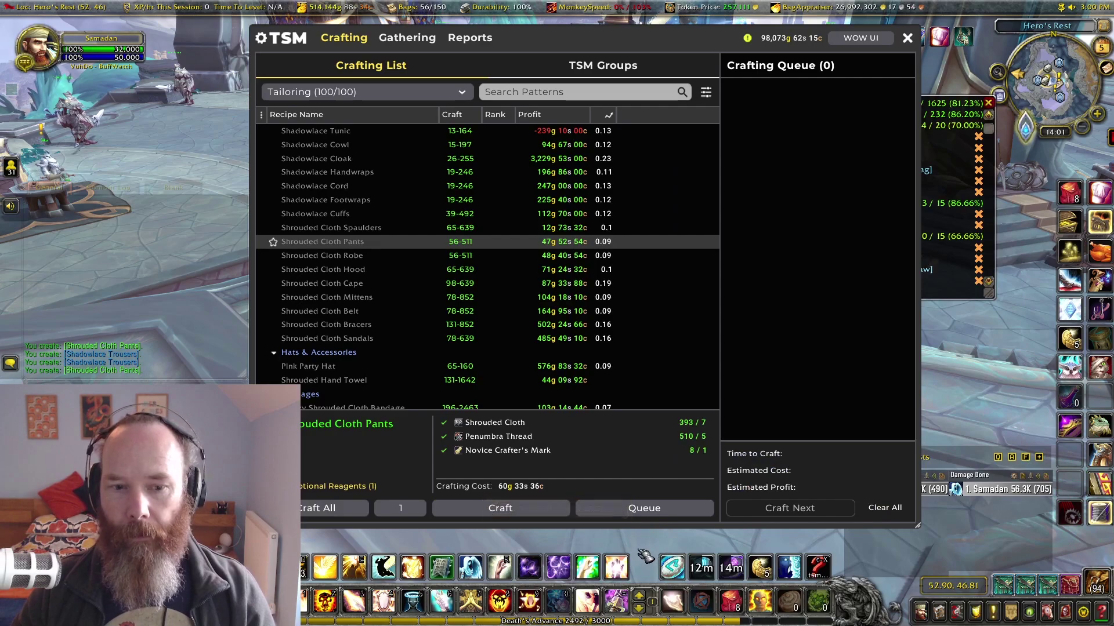
pyautogui.scroll(6, 580, 377)
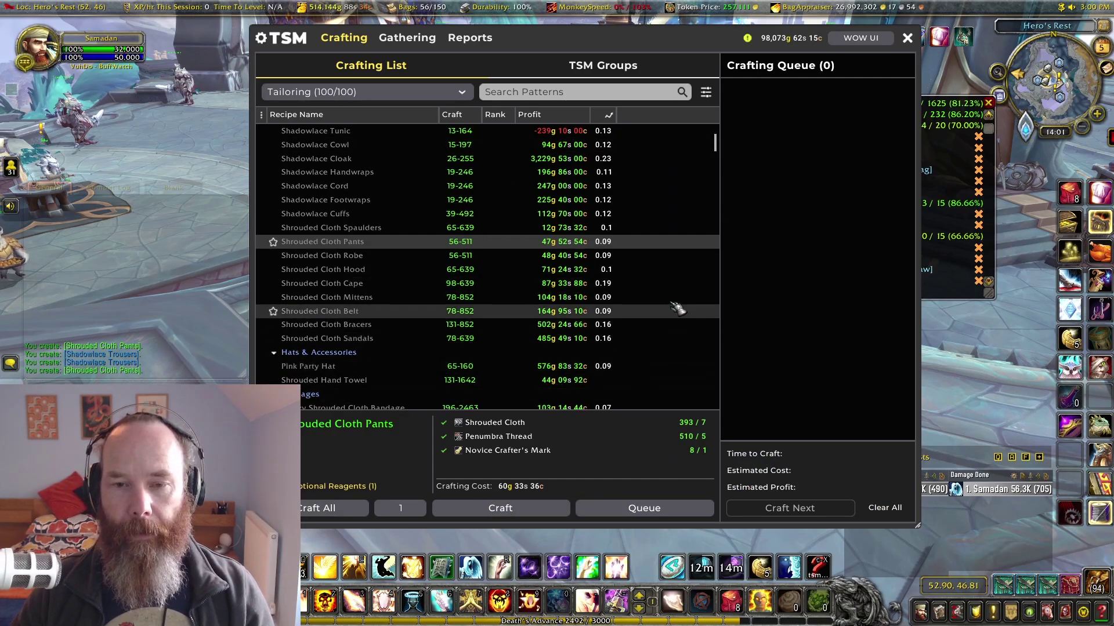
pyautogui.scroll(5, 614, 308)
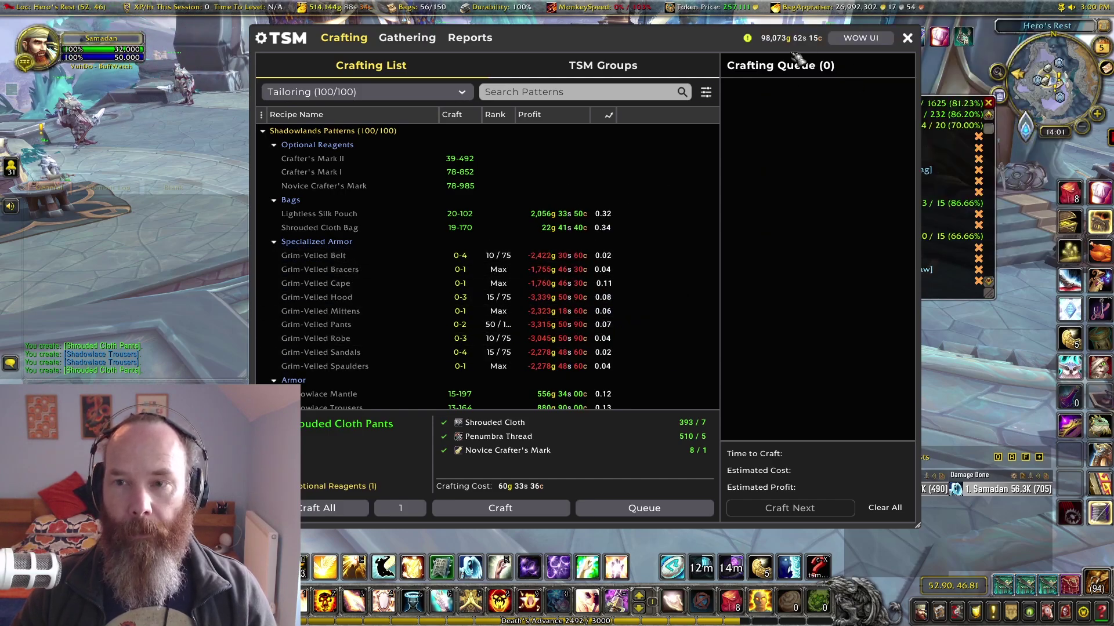
pyautogui.click(908, 36)
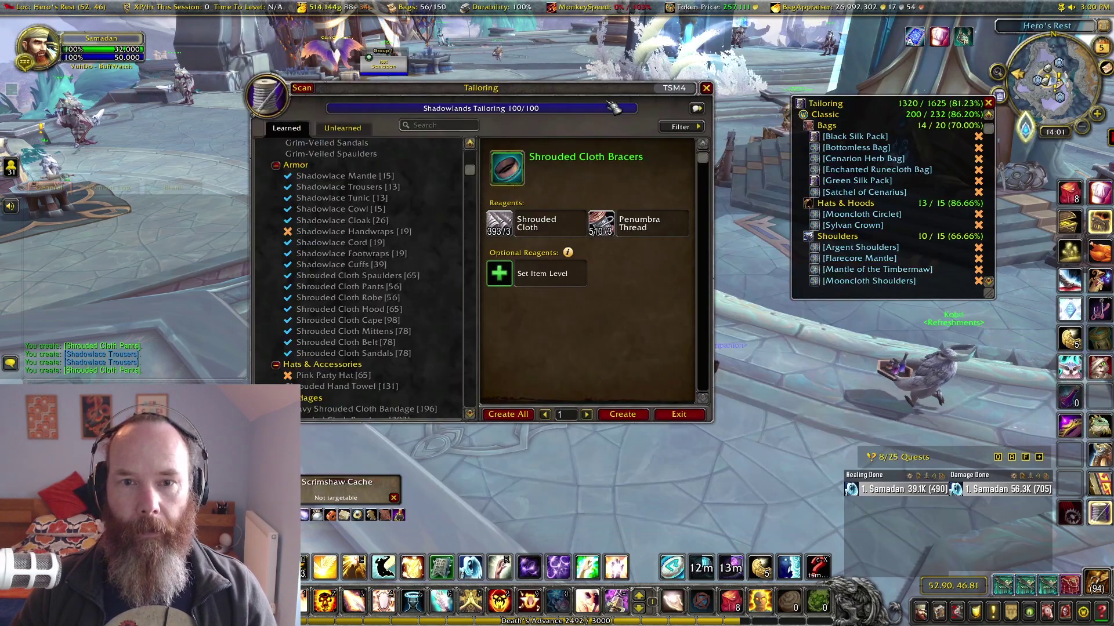
pyautogui.click(328, 210)
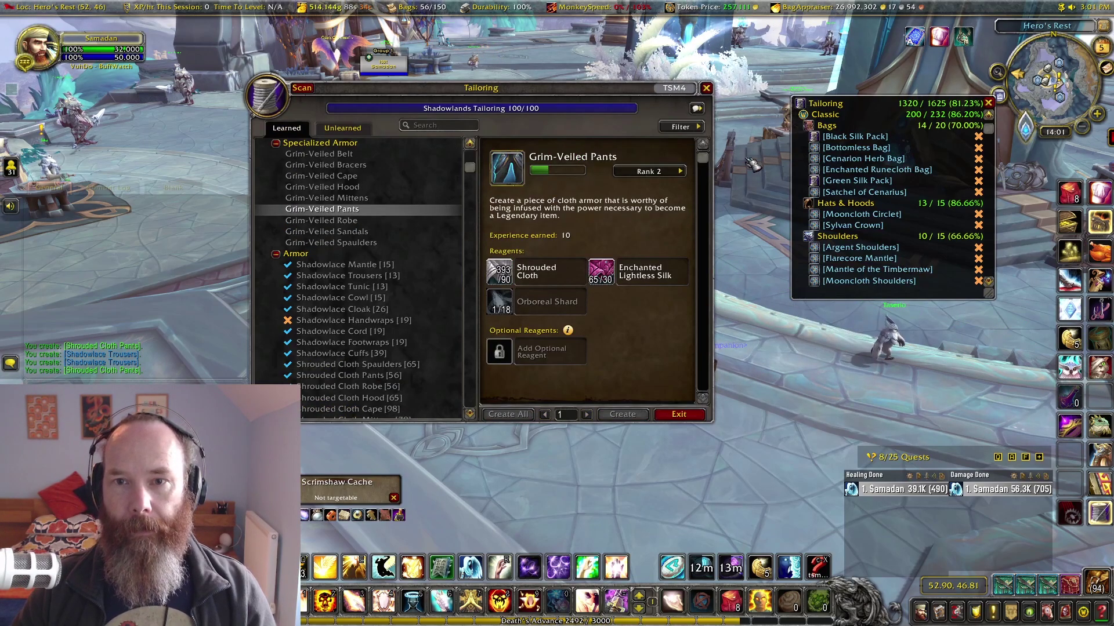
pyautogui.click(674, 88)
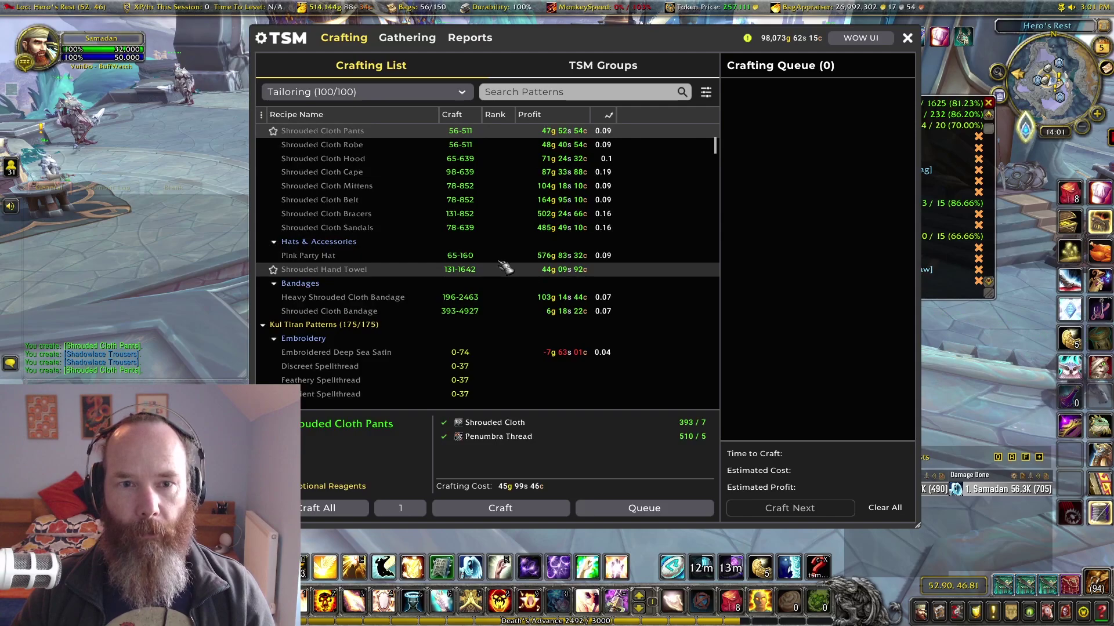
pyautogui.scroll(1, 505, 290)
pyautogui.scroll(-2, 497, 303)
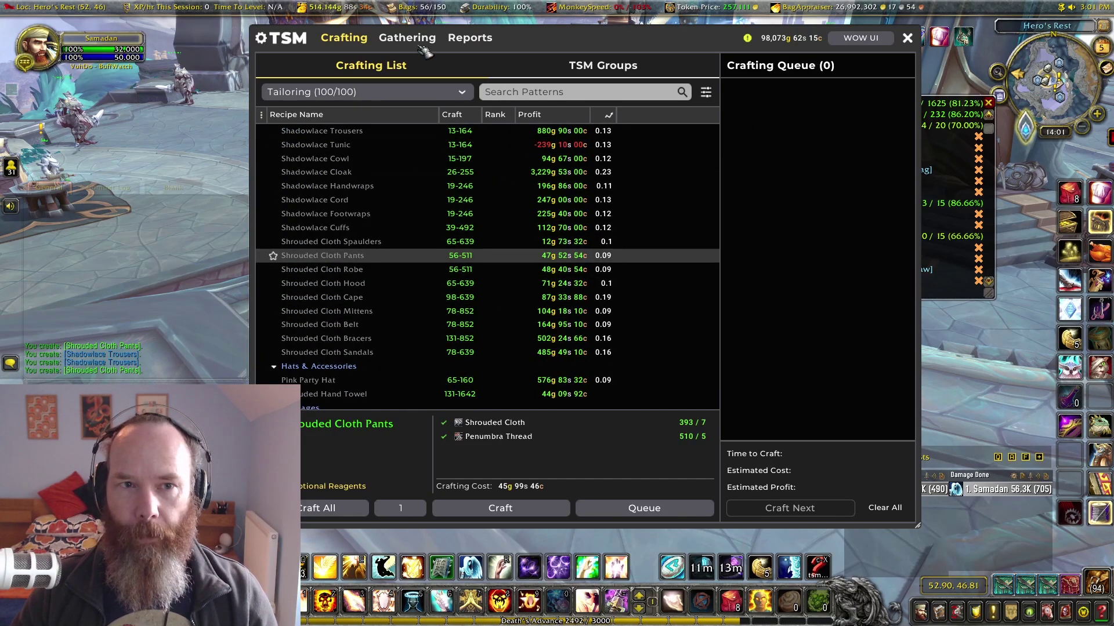
# Step: Close the crafting window and bring up TSM's main window on the Groups page
pyautogui.click(907, 38)
pyautogui.click(999, 97)
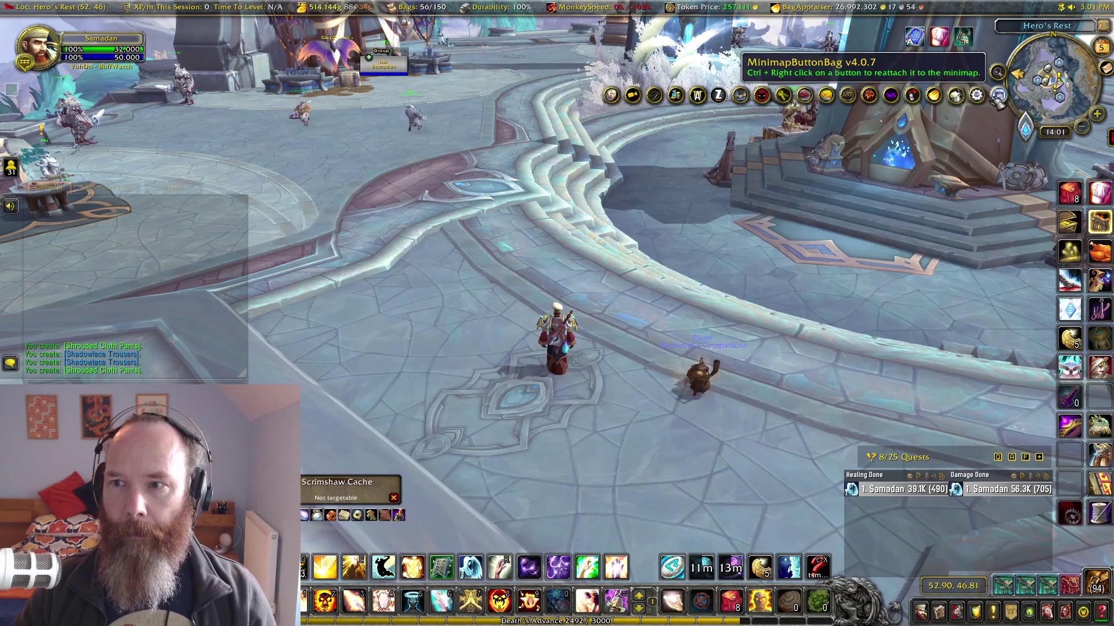
pyautogui.click(977, 94)
pyautogui.click(474, 63)
pyautogui.moveTo(870, 300)
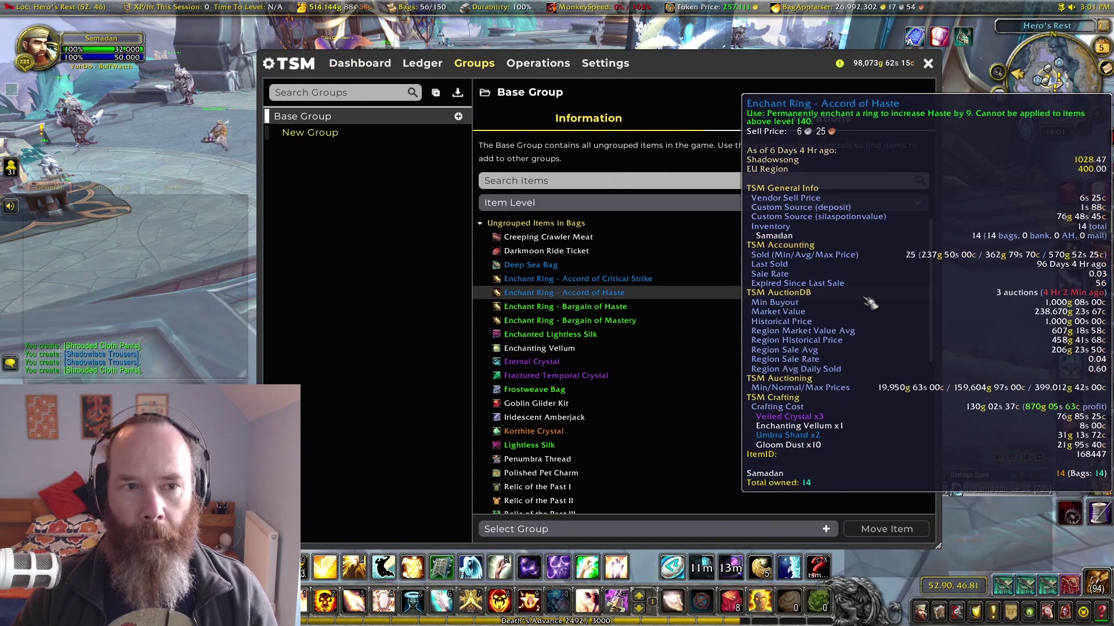
# Step: Rename New Group to 'Tailoring Gear'
pyautogui.click(302, 135)
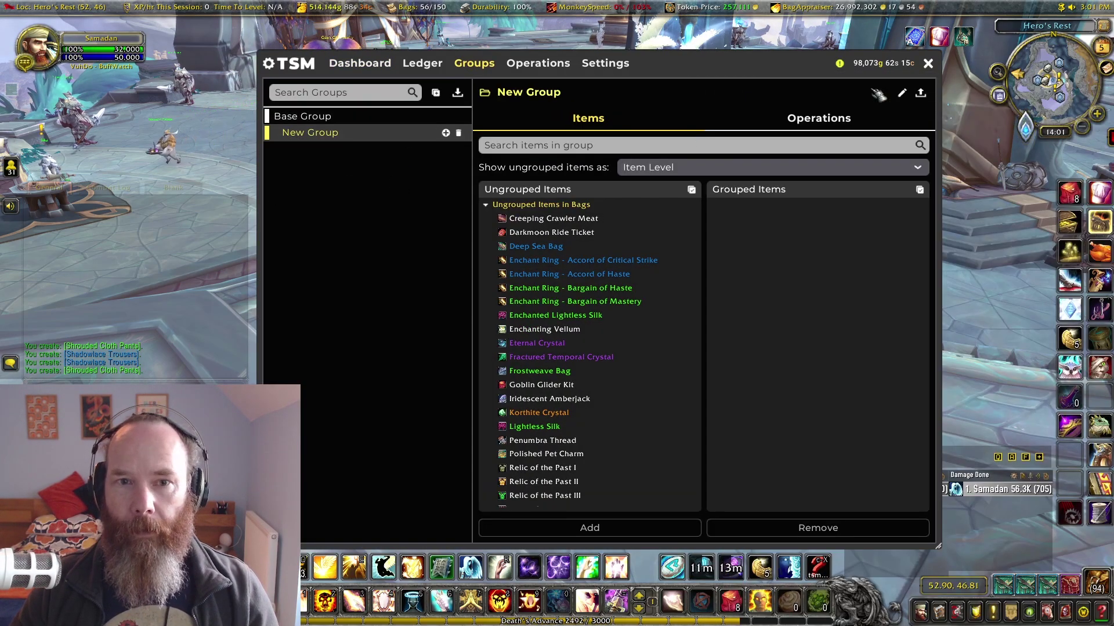
pyautogui.click(903, 94)
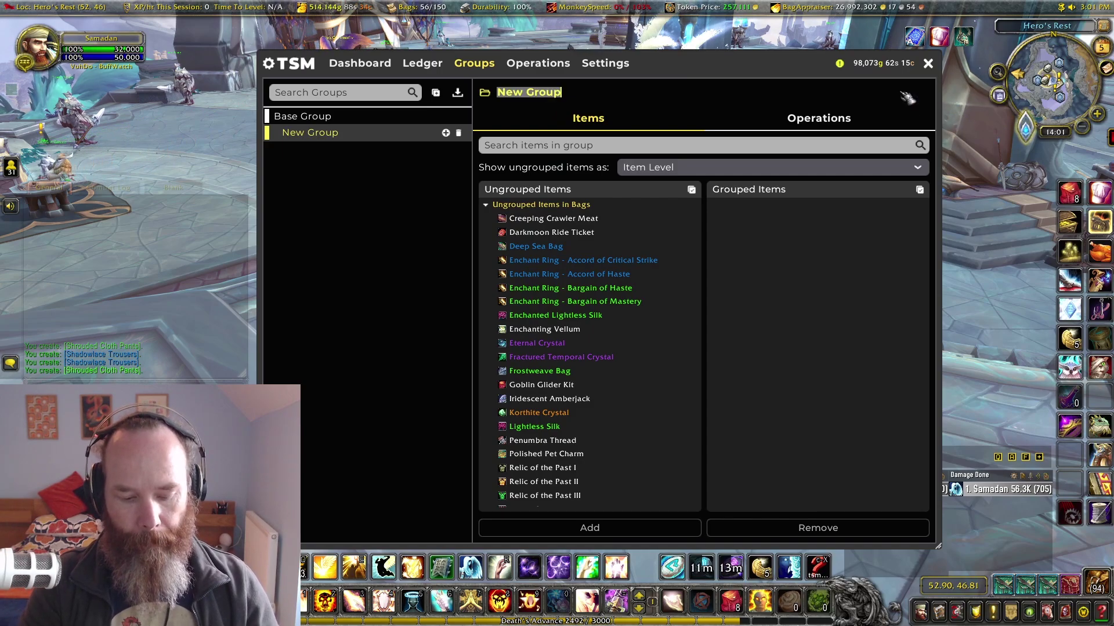
pyautogui.write('Tailoring Gear')
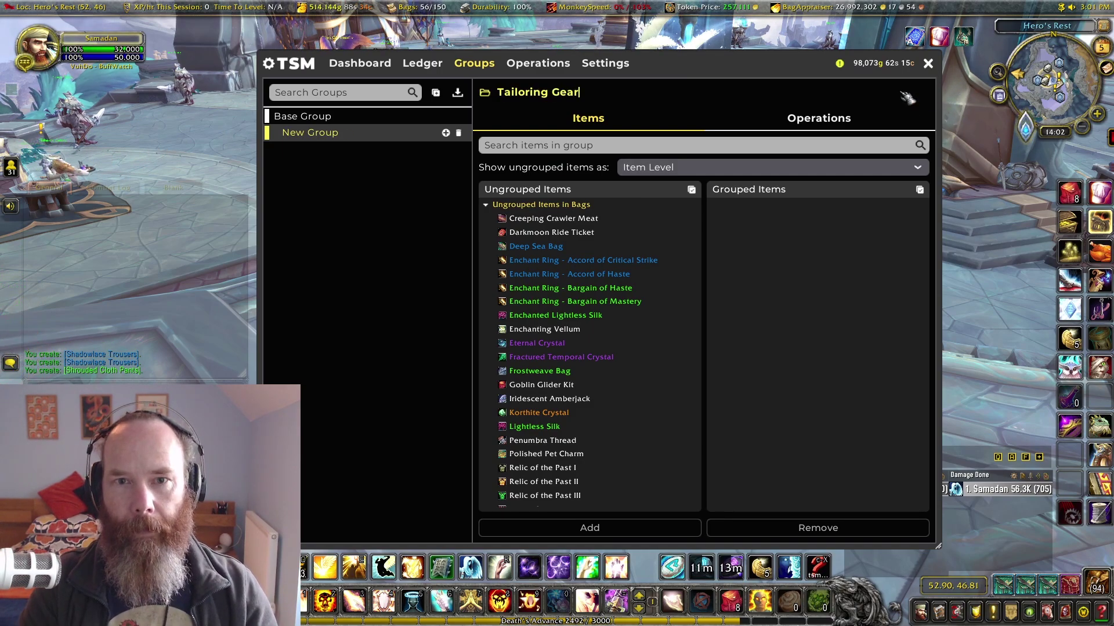
pyautogui.press('Return')
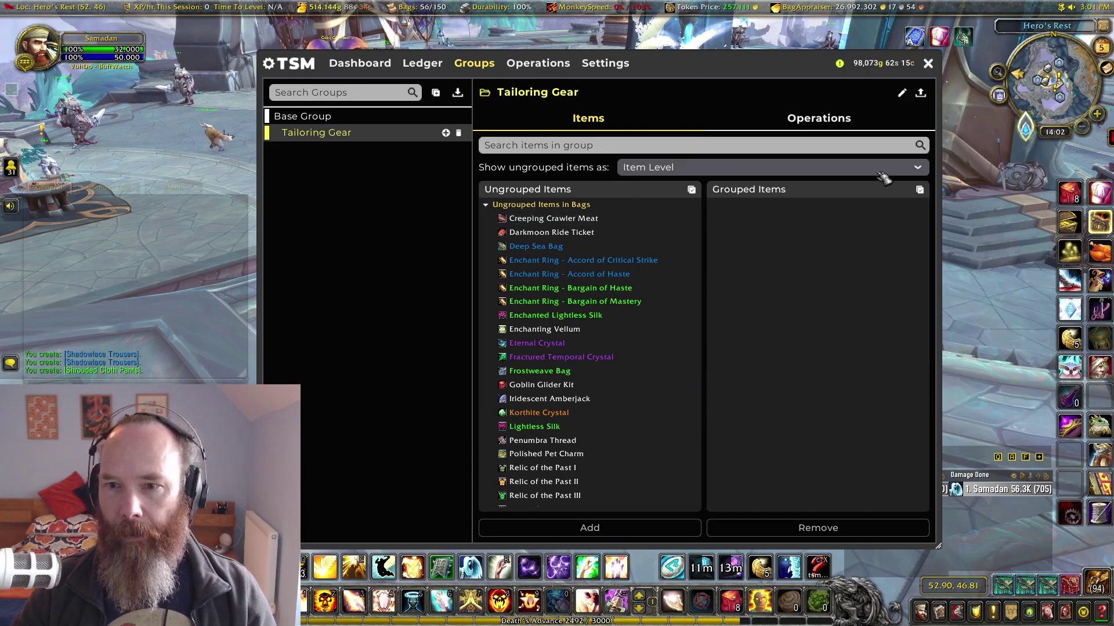
# Step: With ungrouped items listed by Item Level, add Shadowlace Trousers and Shrouded Cloth Pants to Tailoring Gear
pyautogui.scroll(-3, 650, 328)
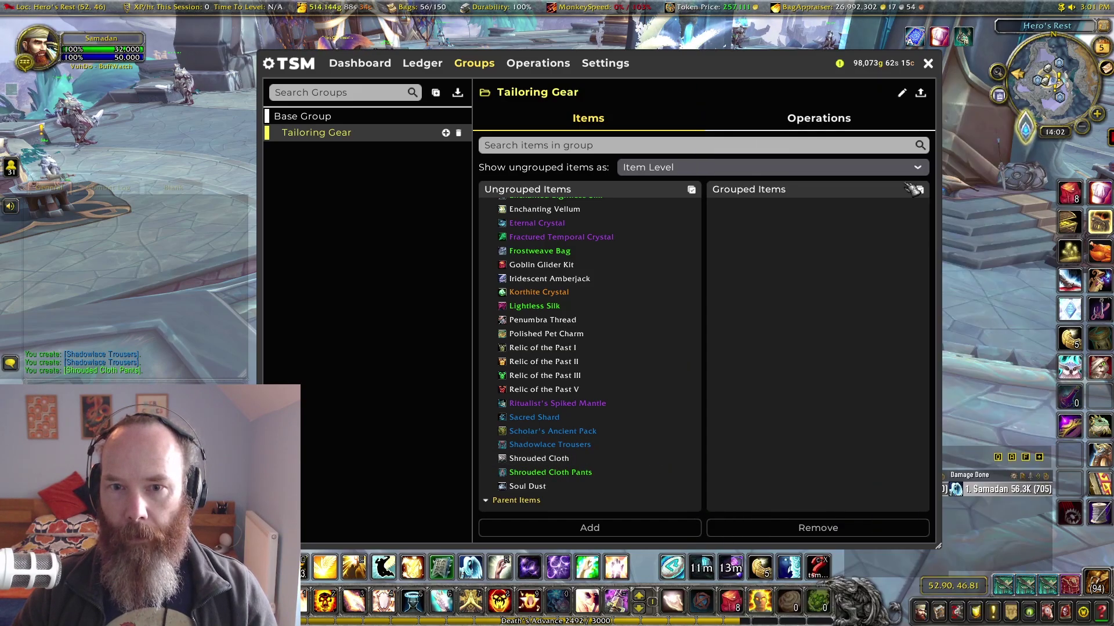
pyautogui.click(904, 170)
pyautogui.click(816, 188)
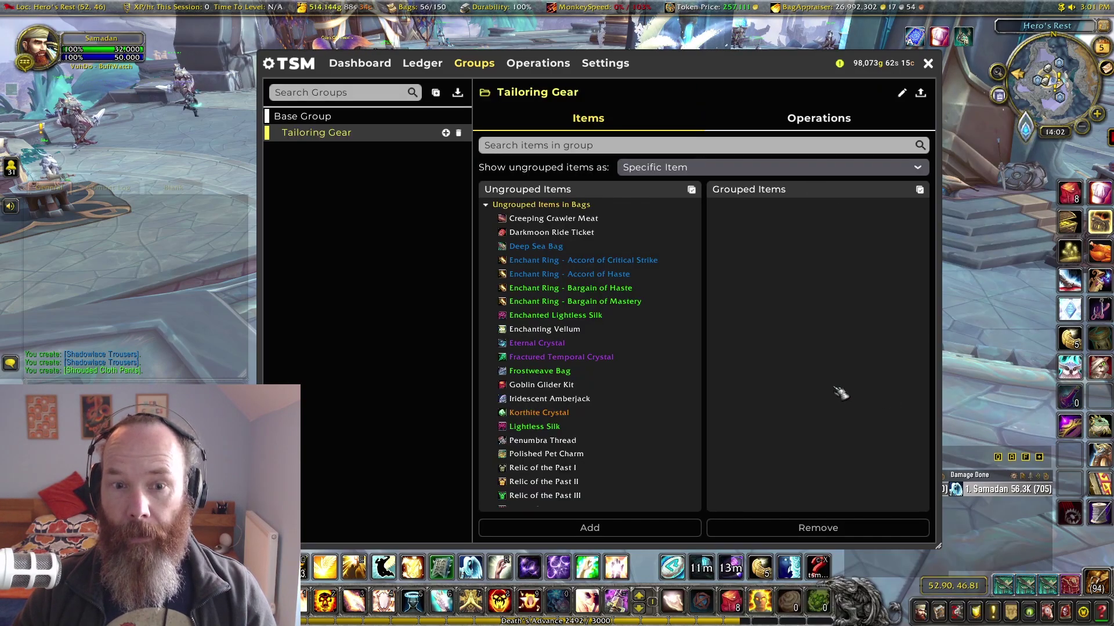
pyautogui.scroll(-3, 656, 348)
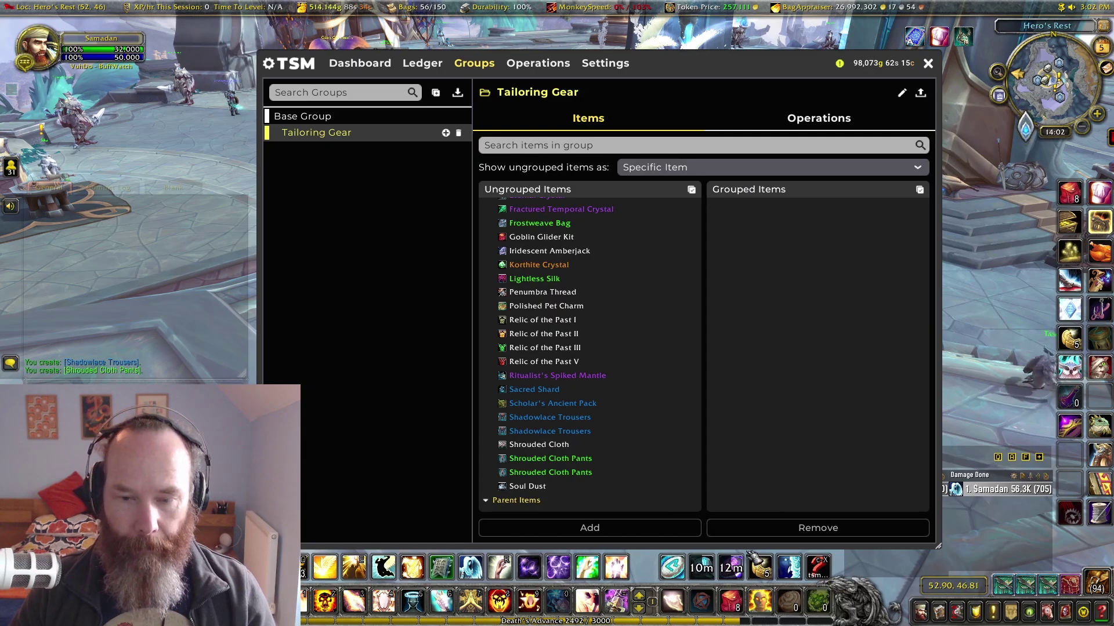
pyautogui.click(777, 168)
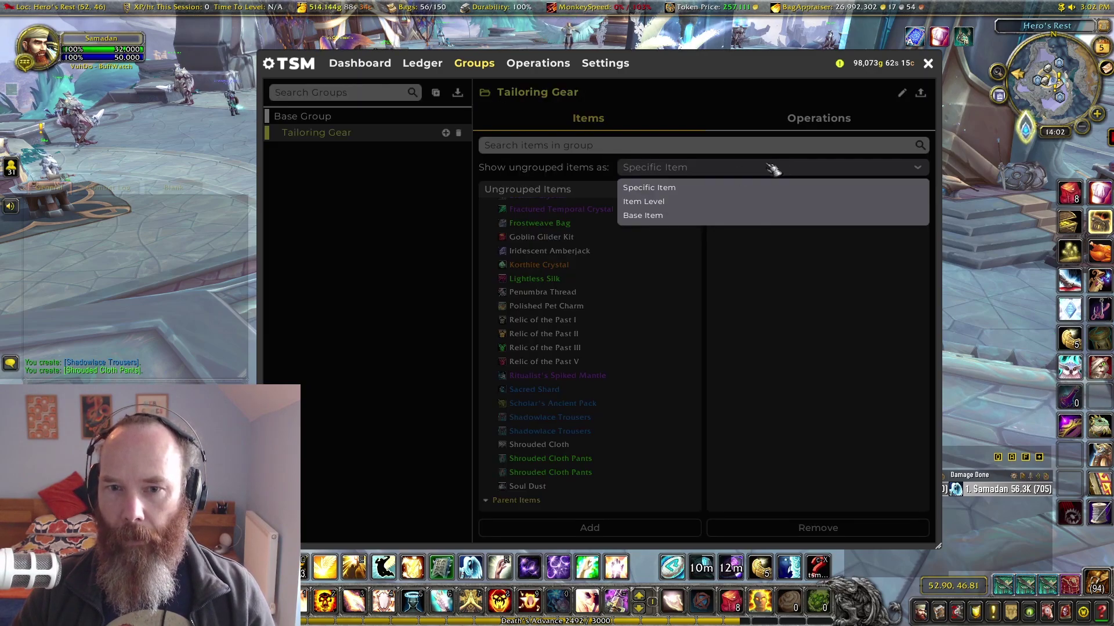
pyautogui.click(651, 203)
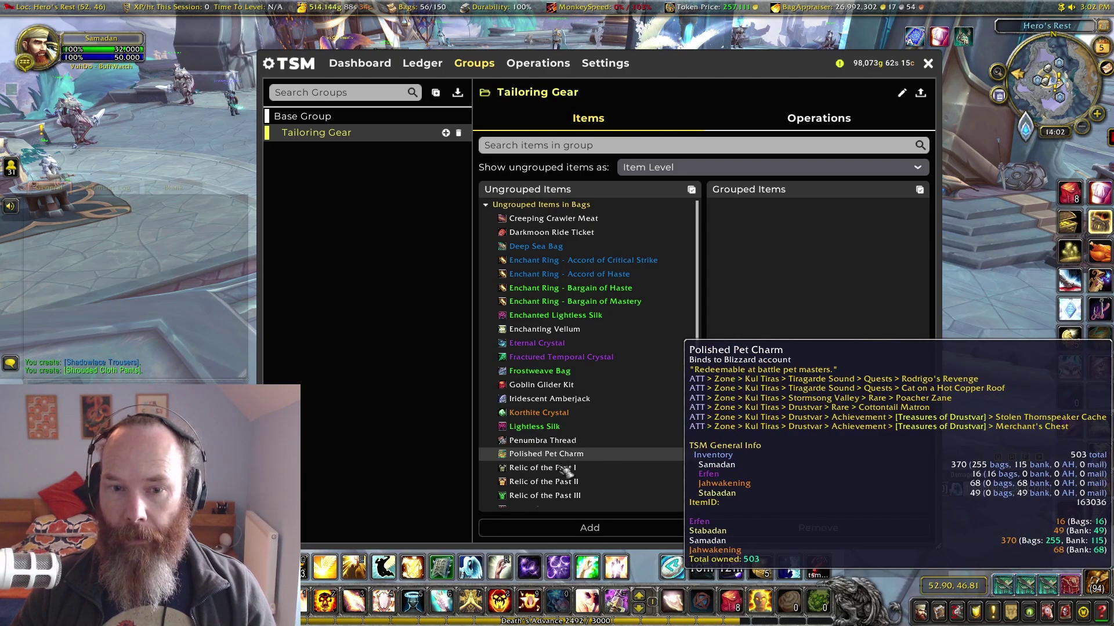
pyautogui.scroll(-3, 580, 472)
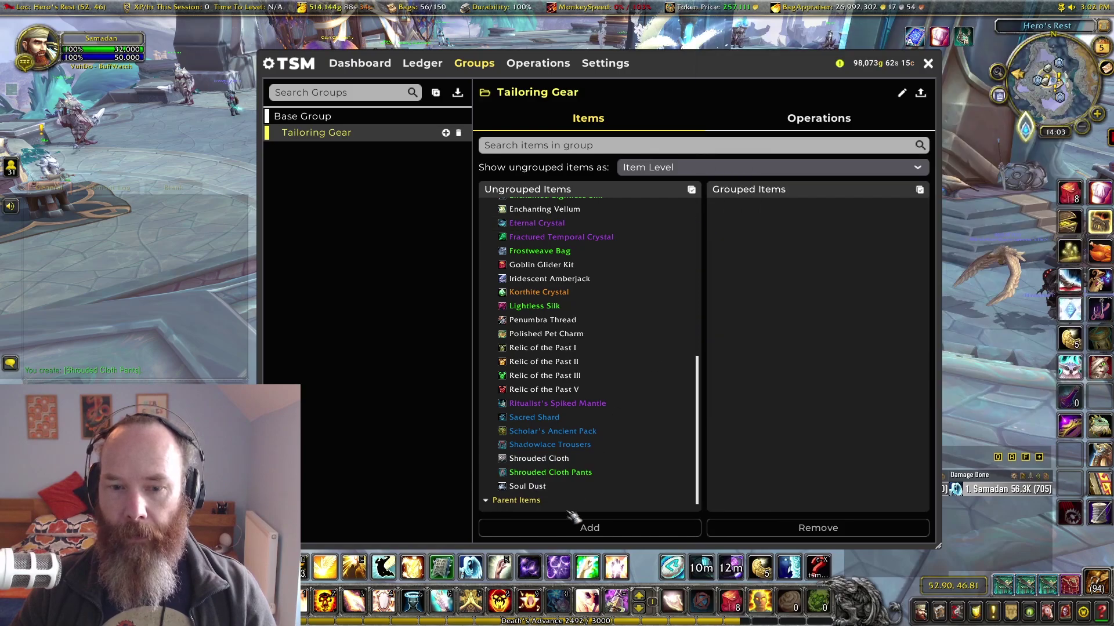
pyautogui.click(585, 475)
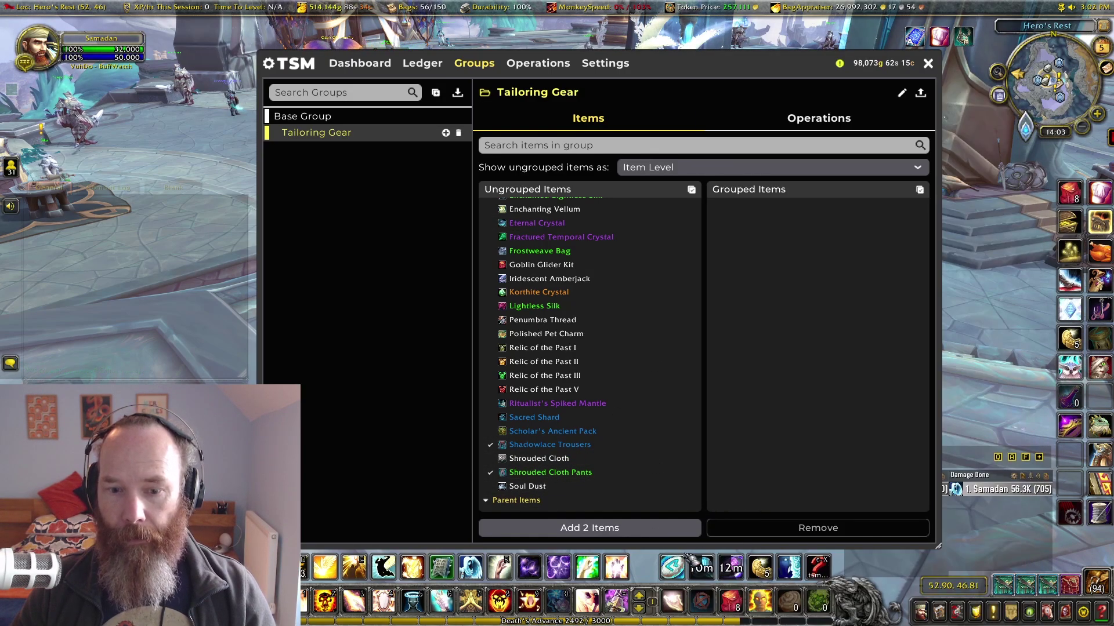
pyautogui.click(636, 529)
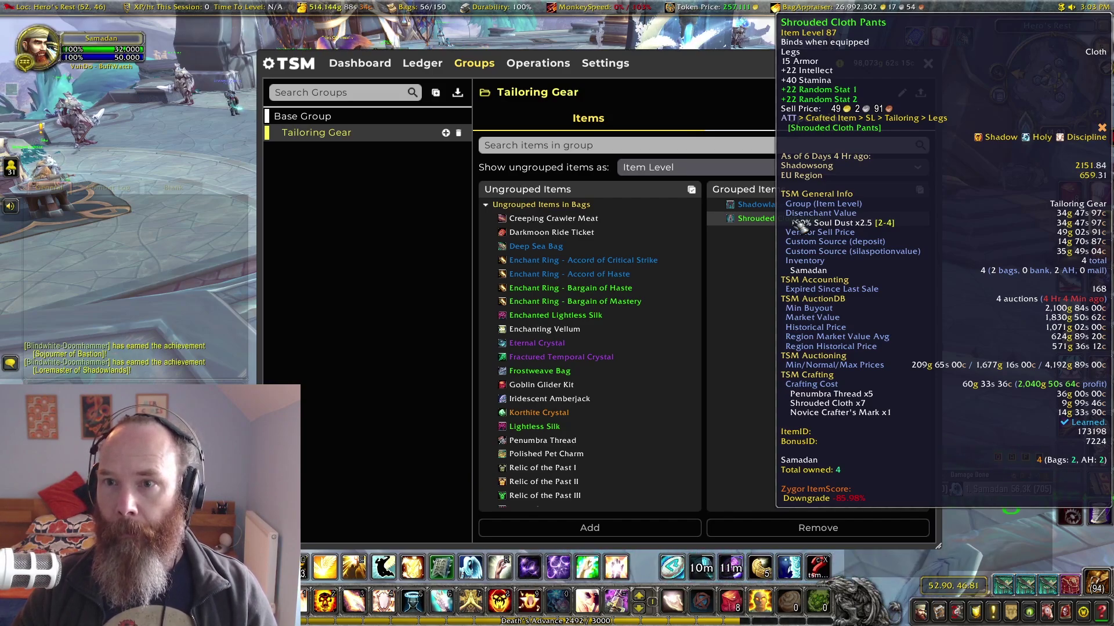
pyautogui.moveTo(771, 208)
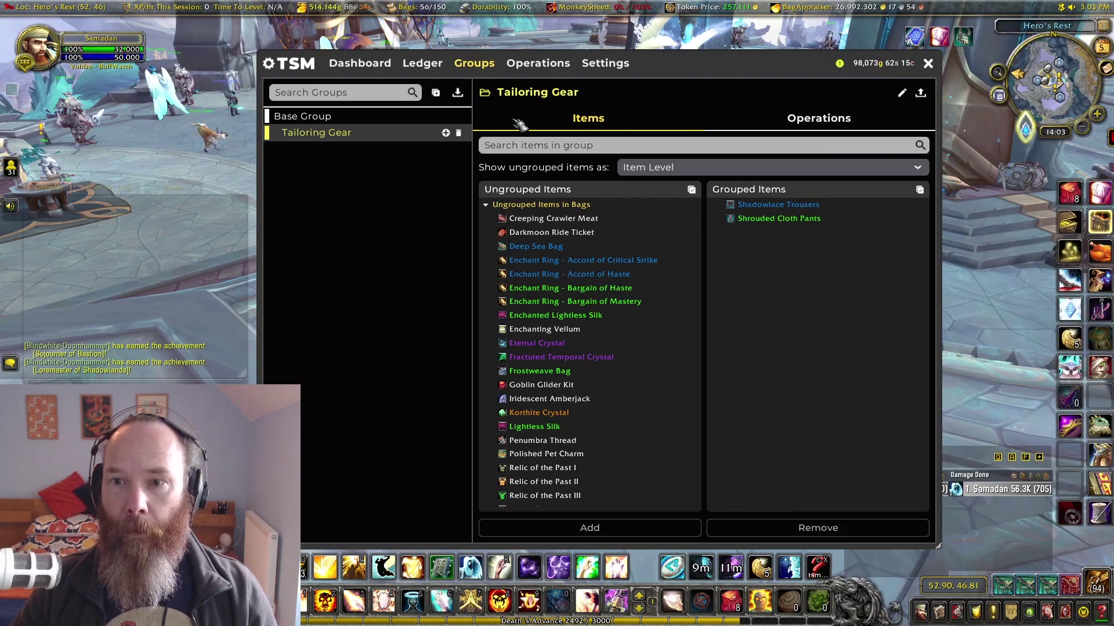
# Step: Override Tailoring Gear's parent crafting operations and create a new crafting operation
pyautogui.click(807, 122)
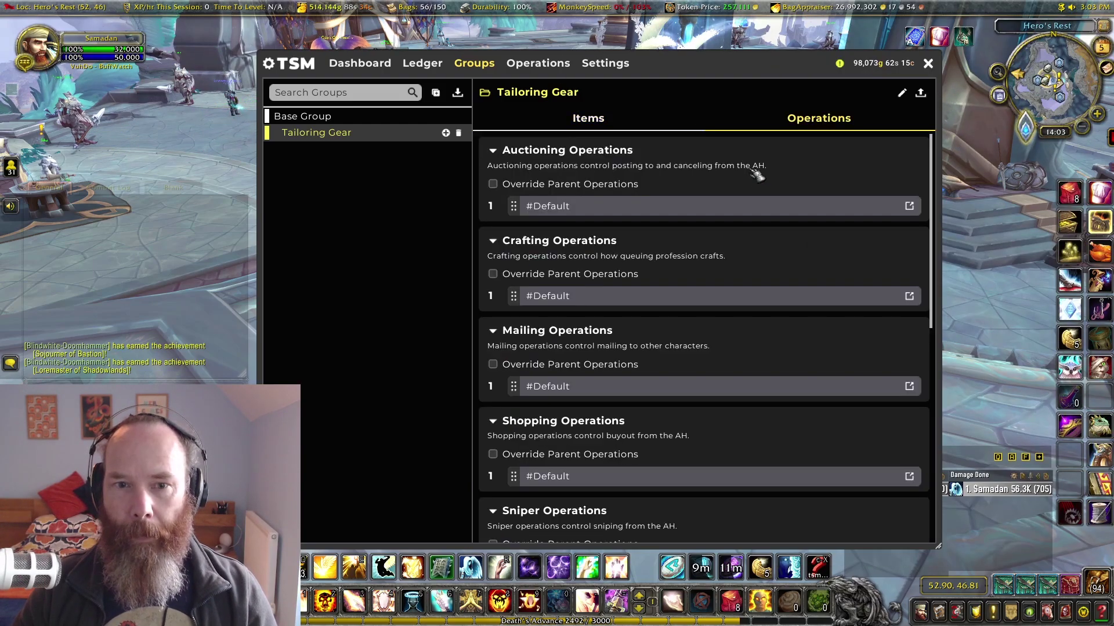
pyautogui.click(493, 274)
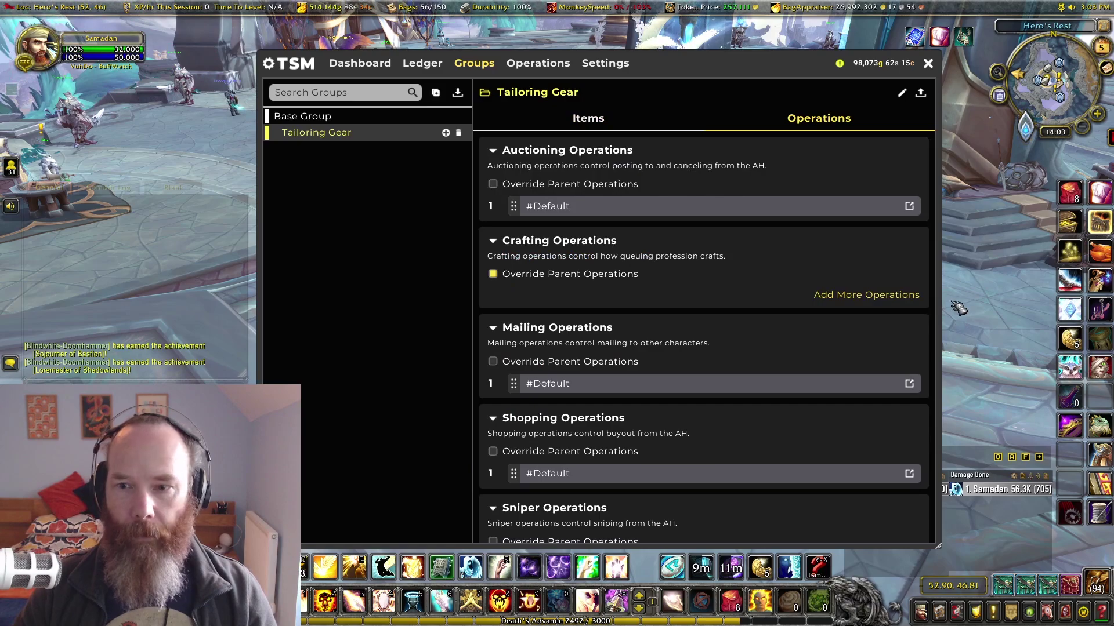
pyautogui.click(870, 295)
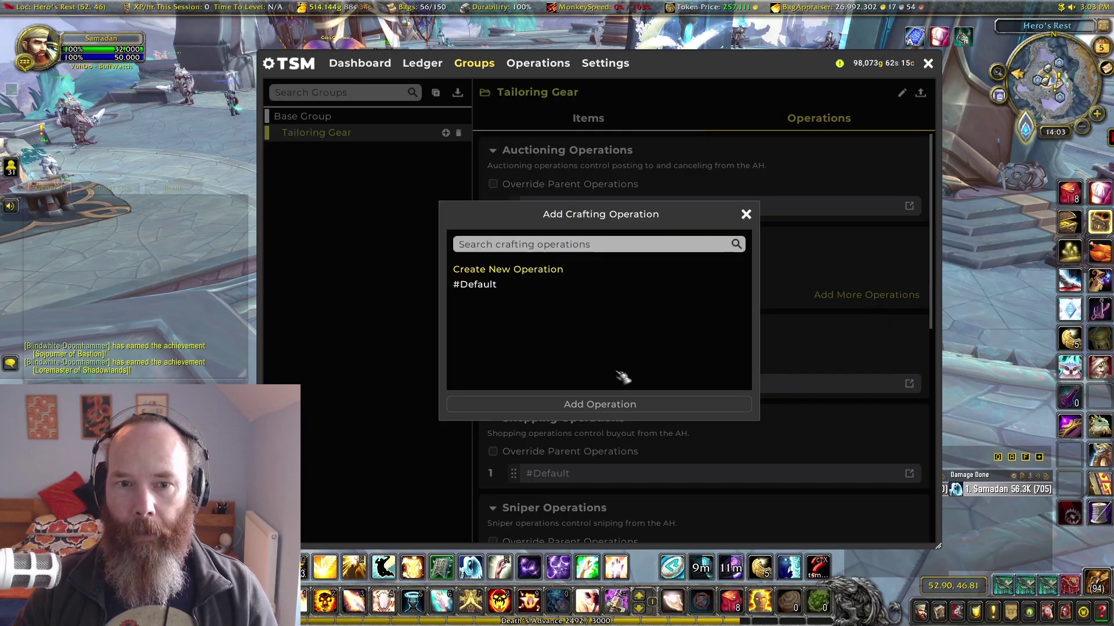
pyautogui.click(512, 270)
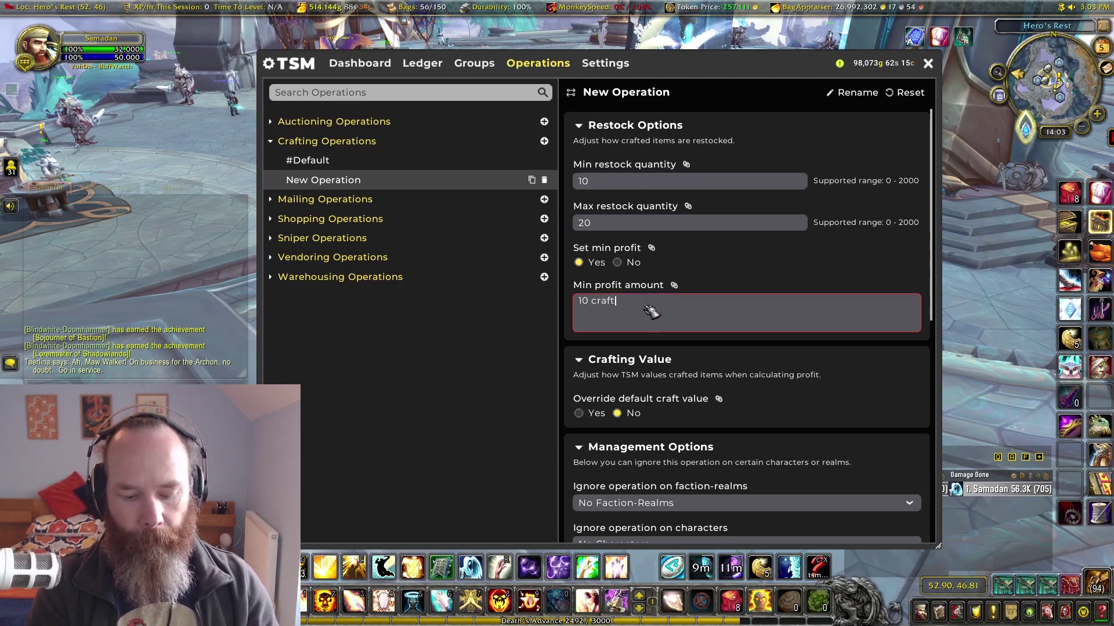
# Step: Set restock 1 to 20 with '10% crafting' minimum profit and name the operation 20
pyautogui.write('ing')
pyautogui.press('Left')
pyautogui.press('Left')
pyautogui.press('Left')
pyautogui.press('Left')
pyautogui.press('Left')
pyautogui.press('Left')
pyautogui.press('Left')
pyautogui.press('Left')
pyautogui.press('Left')
pyautogui.write('%')
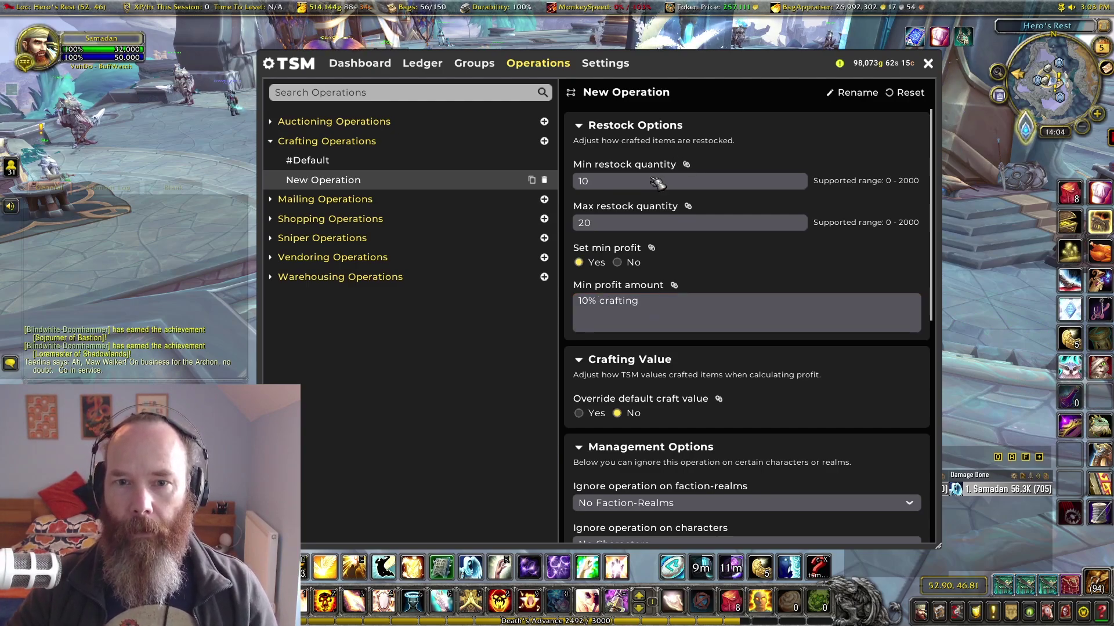
pyautogui.click(856, 94)
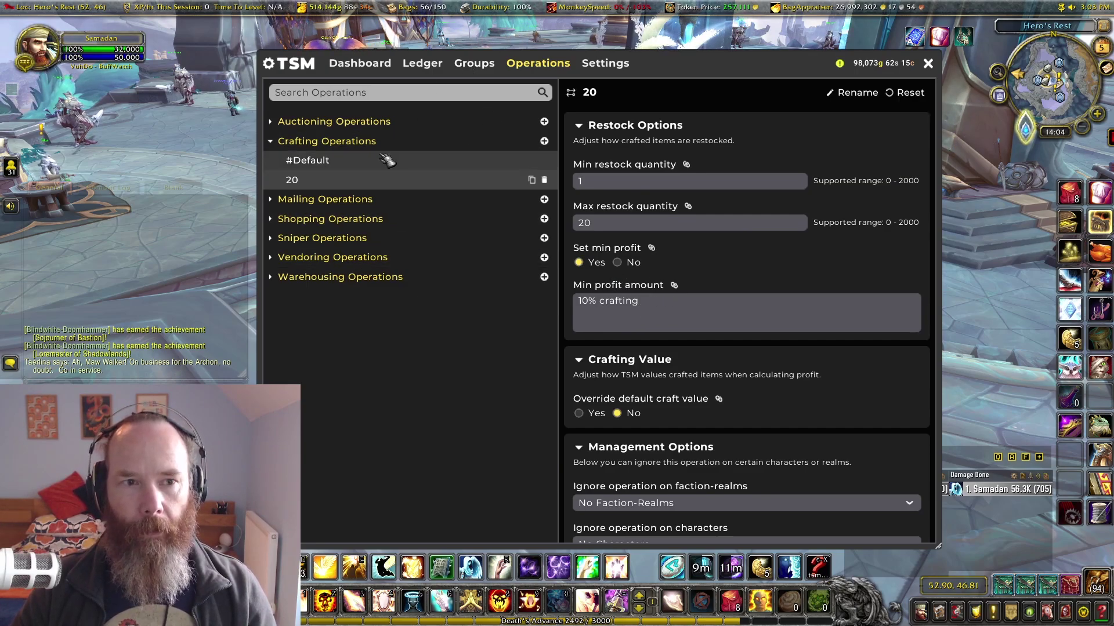
pyautogui.click(473, 65)
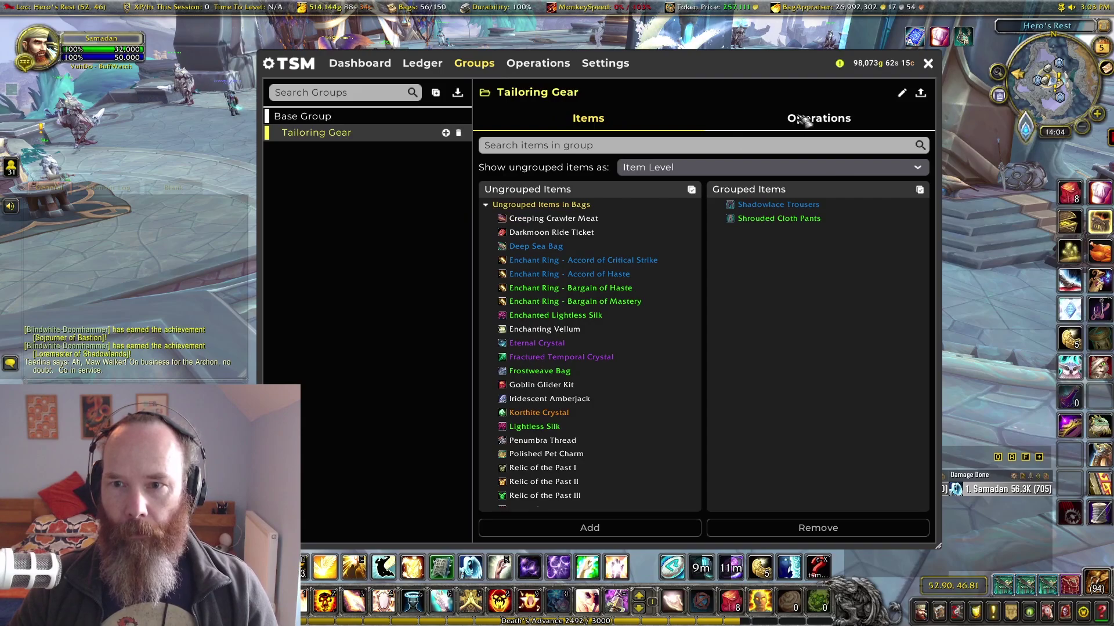
# Step: Restock Tailoring Gear into the craft queue and show materials: 8 Crafter's Mark II, 8 Novice Crafter's Mark, 319 Shrouded Cloth
pyautogui.click(803, 120)
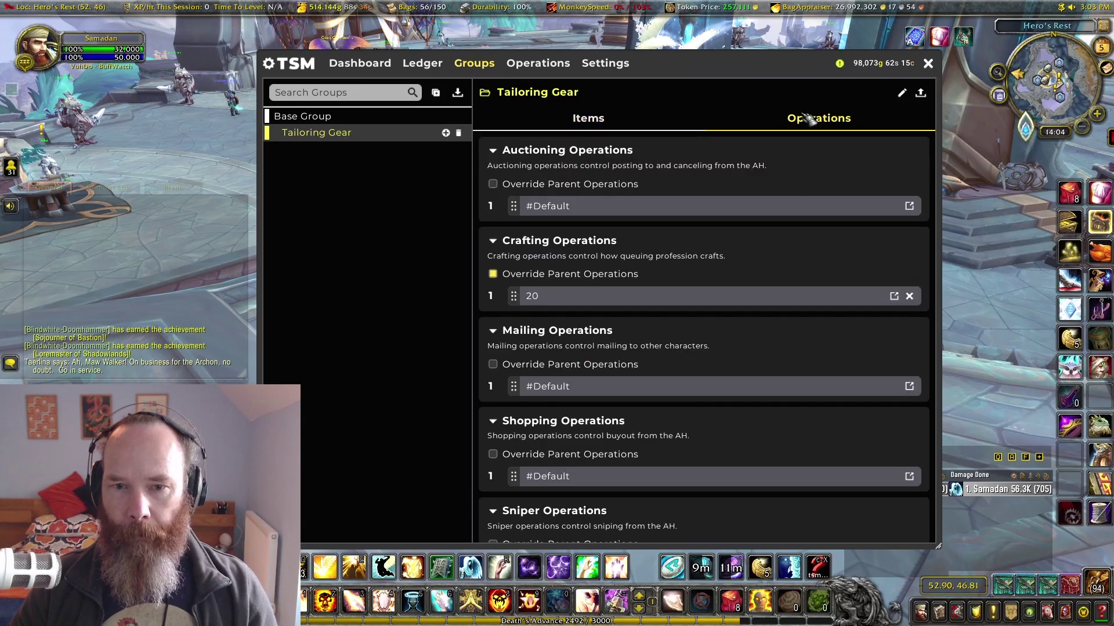
pyautogui.click(587, 118)
pyautogui.press('k')
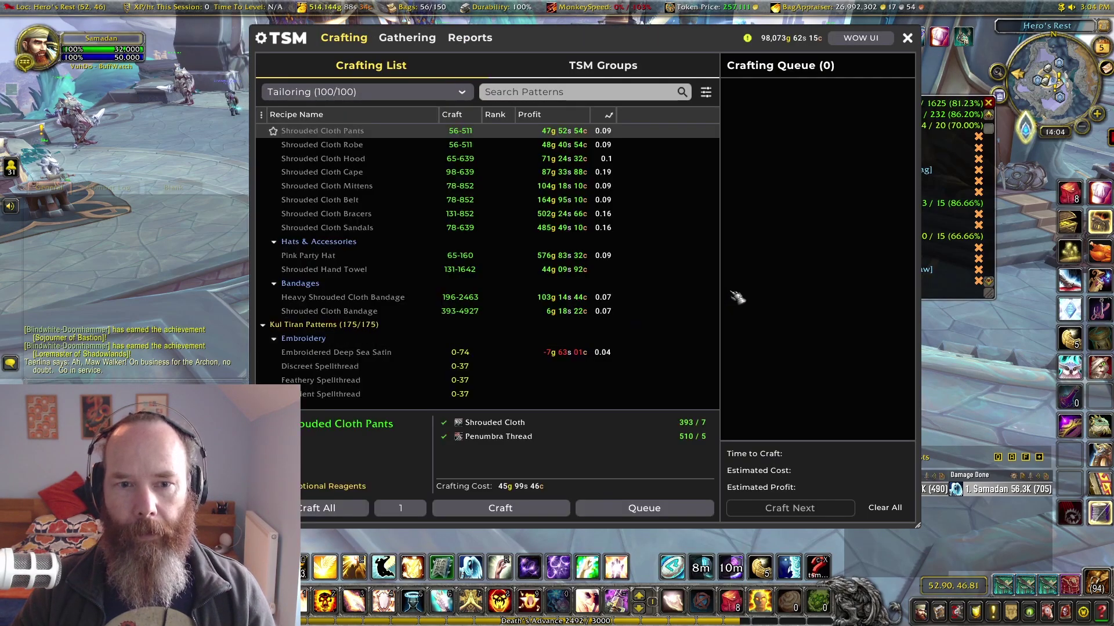
pyautogui.click(598, 65)
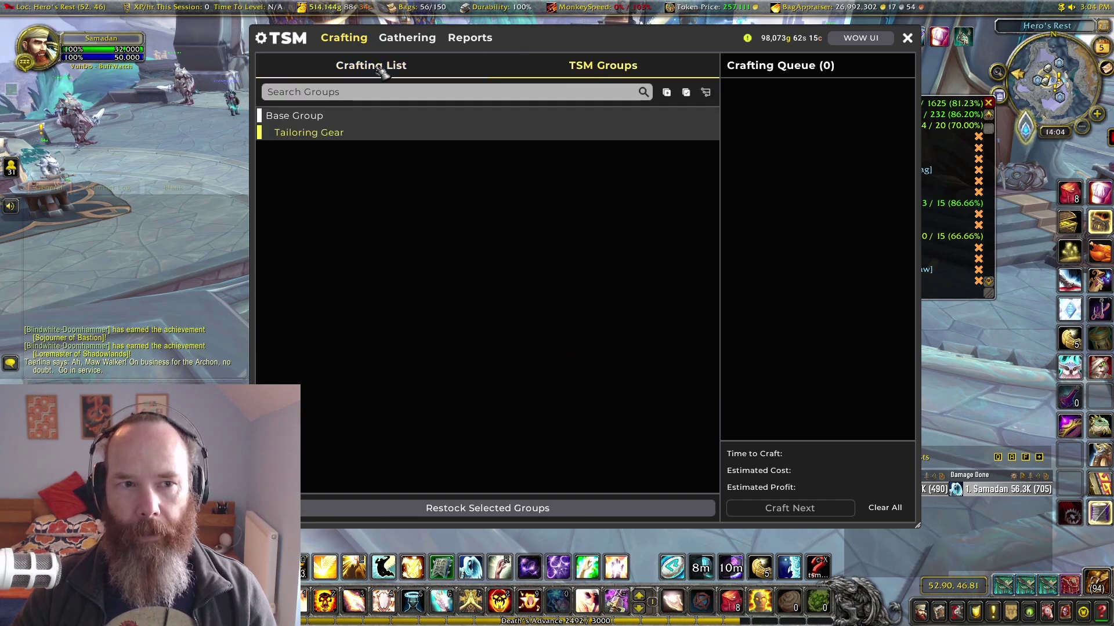
pyautogui.click(485, 510)
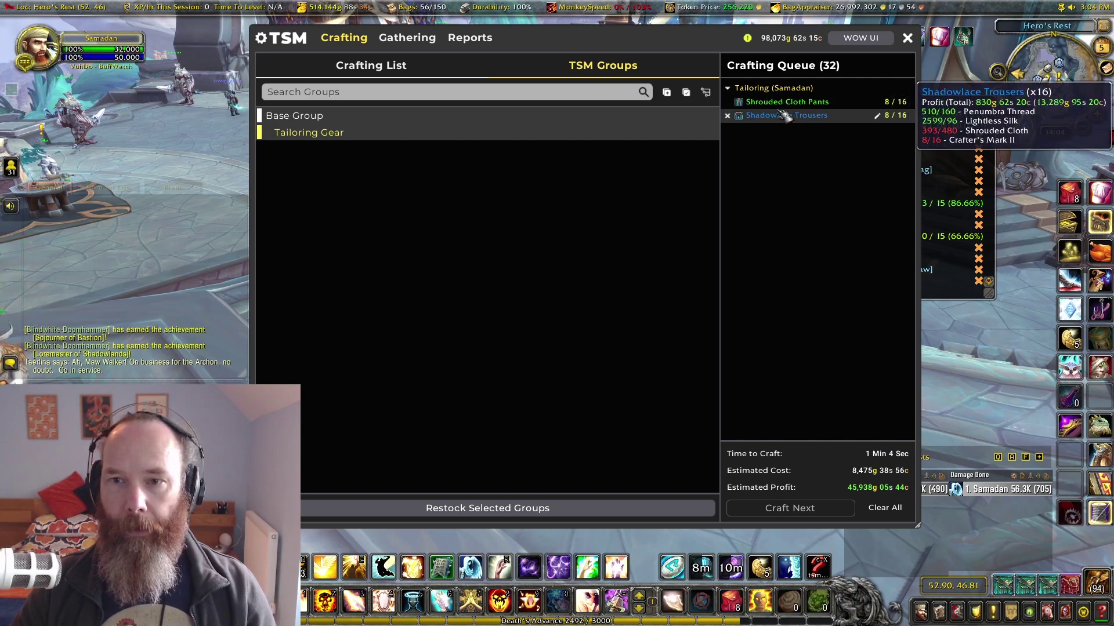
pyautogui.click(404, 41)
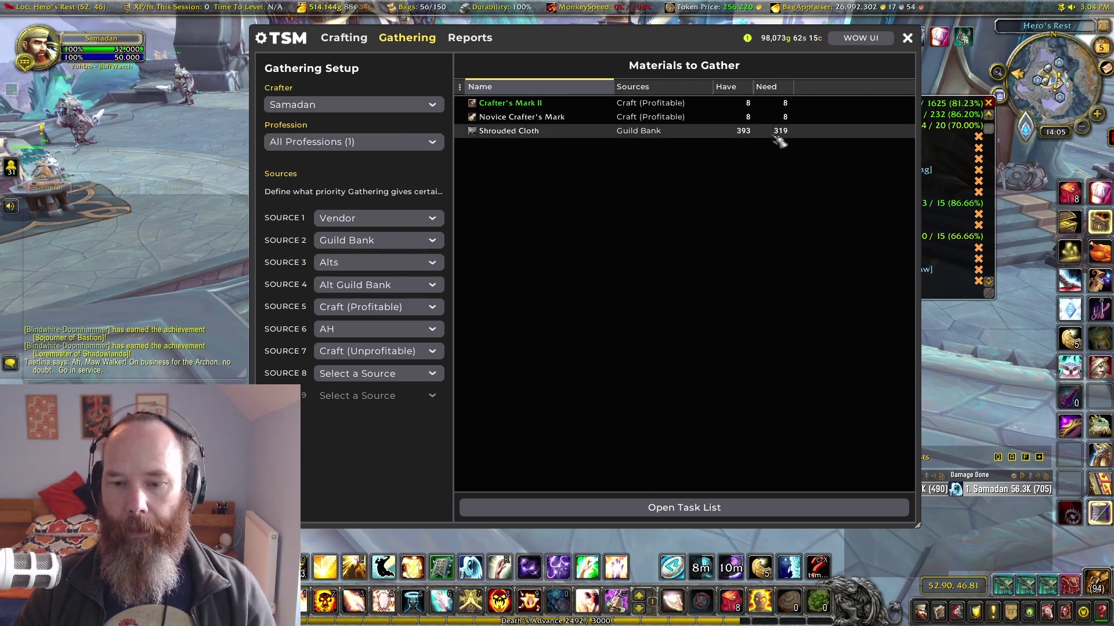
# Step: Send the needed gathering materials to the Task List, then close the TSM crafting window
pyautogui.click(654, 508)
pyautogui.moveTo(654, 40); pyautogui.dragTo(591, 45)
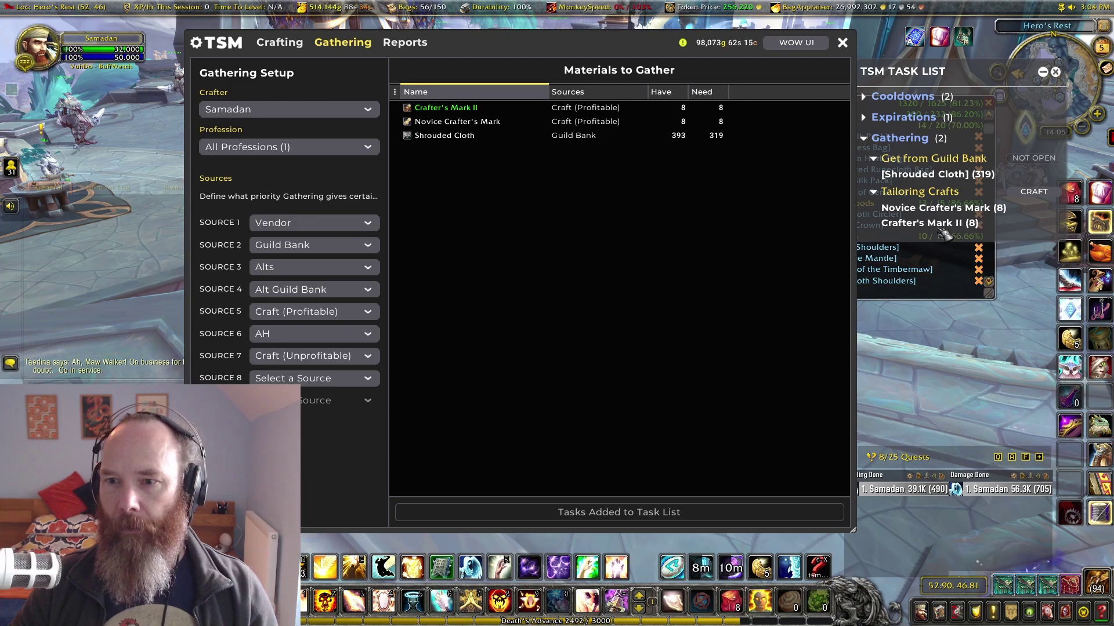
pyautogui.click(281, 45)
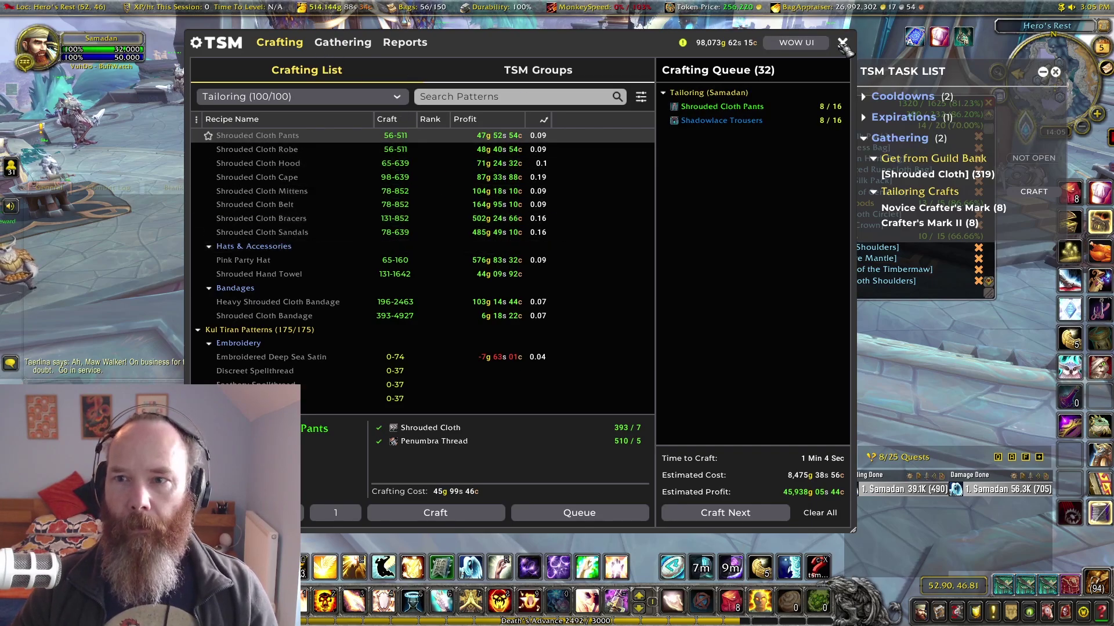
pyautogui.click(842, 43)
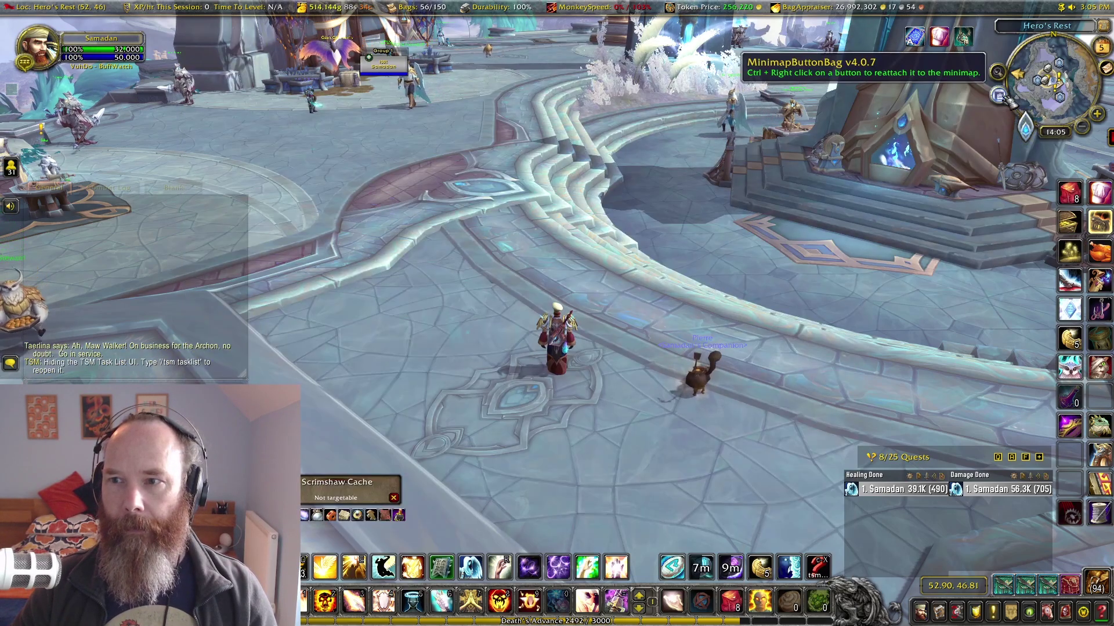
pyautogui.click(976, 94)
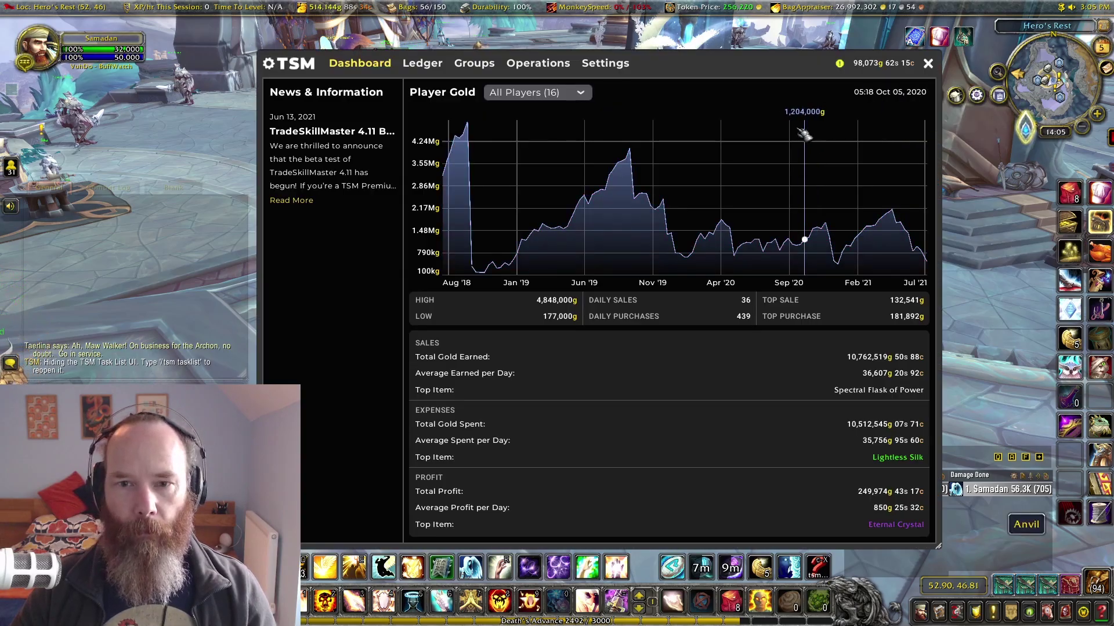
pyautogui.click(472, 63)
pyautogui.click(330, 133)
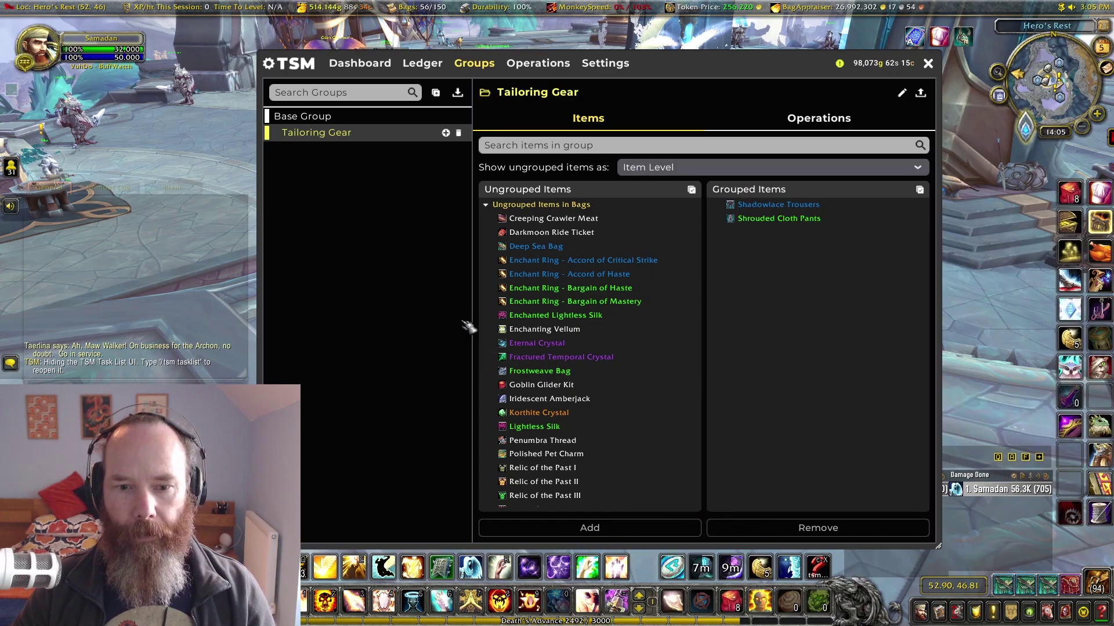
pyautogui.scroll(-3, 589, 392)
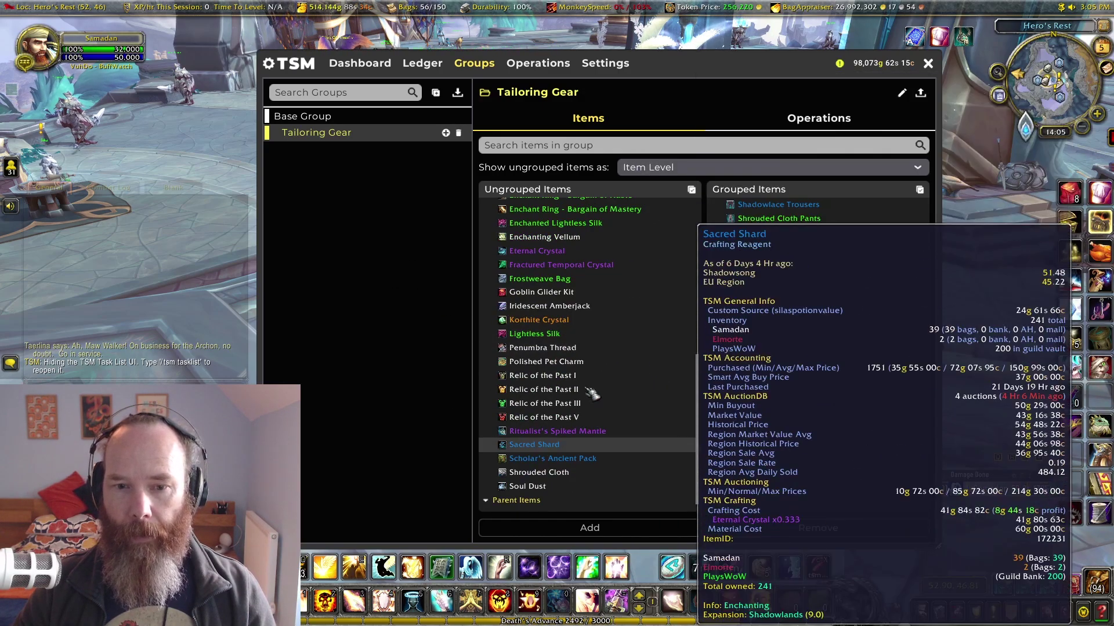
pyautogui.click(303, 116)
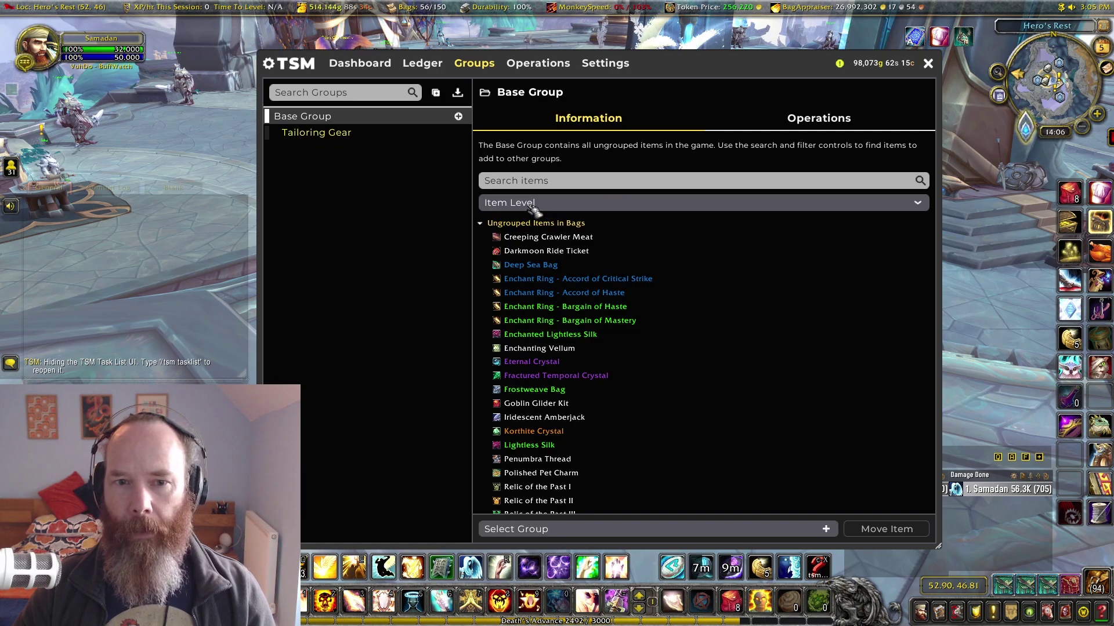
pyautogui.click(550, 209)
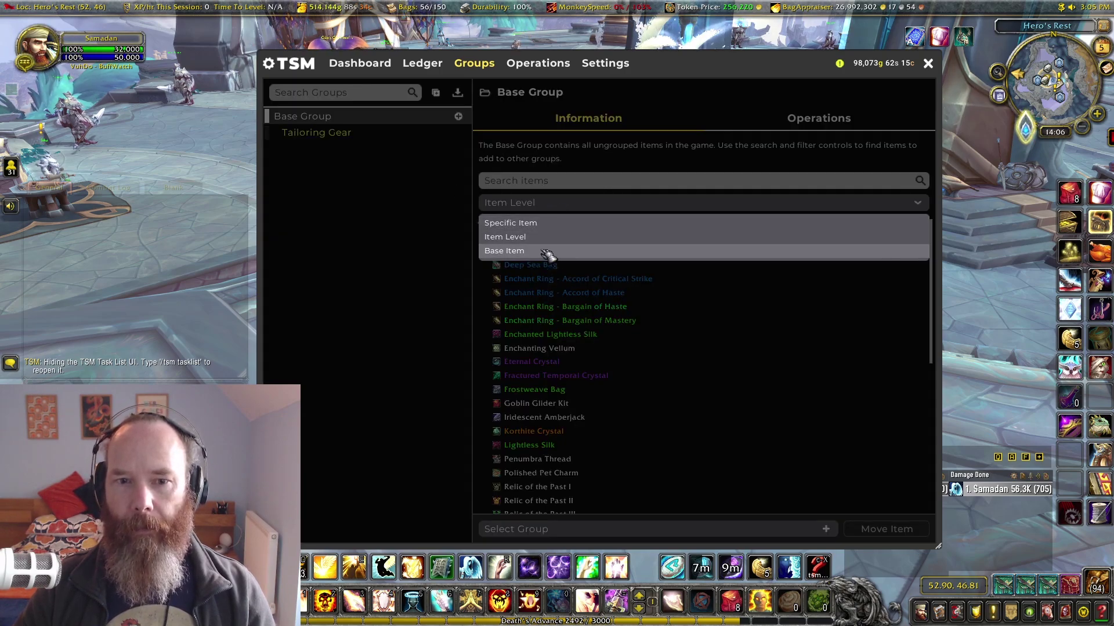
pyautogui.click(551, 237)
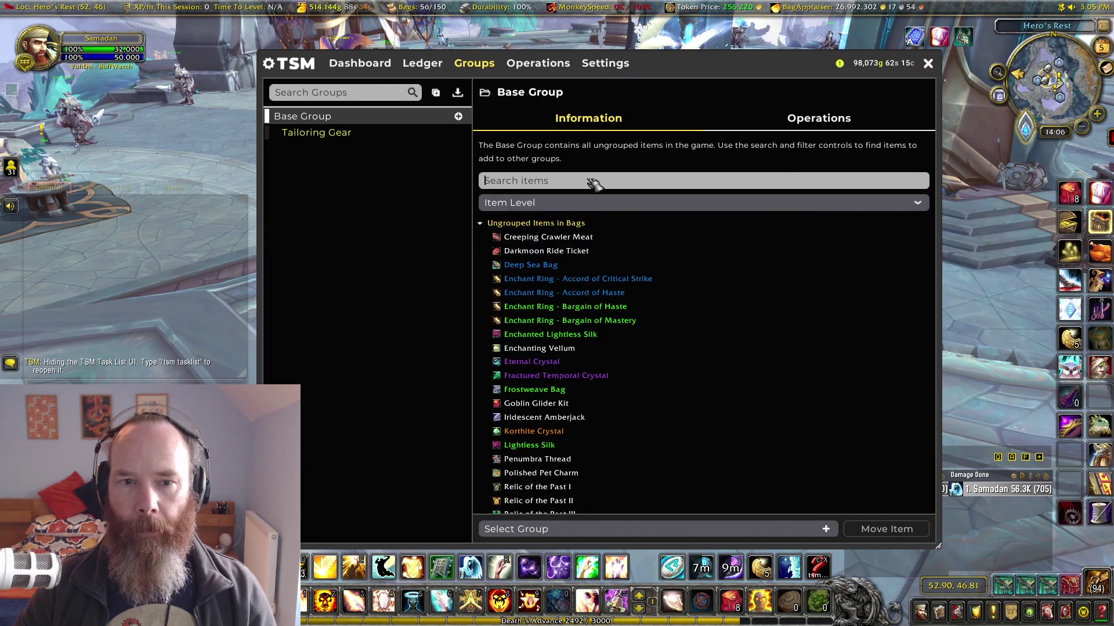
pyautogui.click(595, 180)
pyautogui.write('dread')
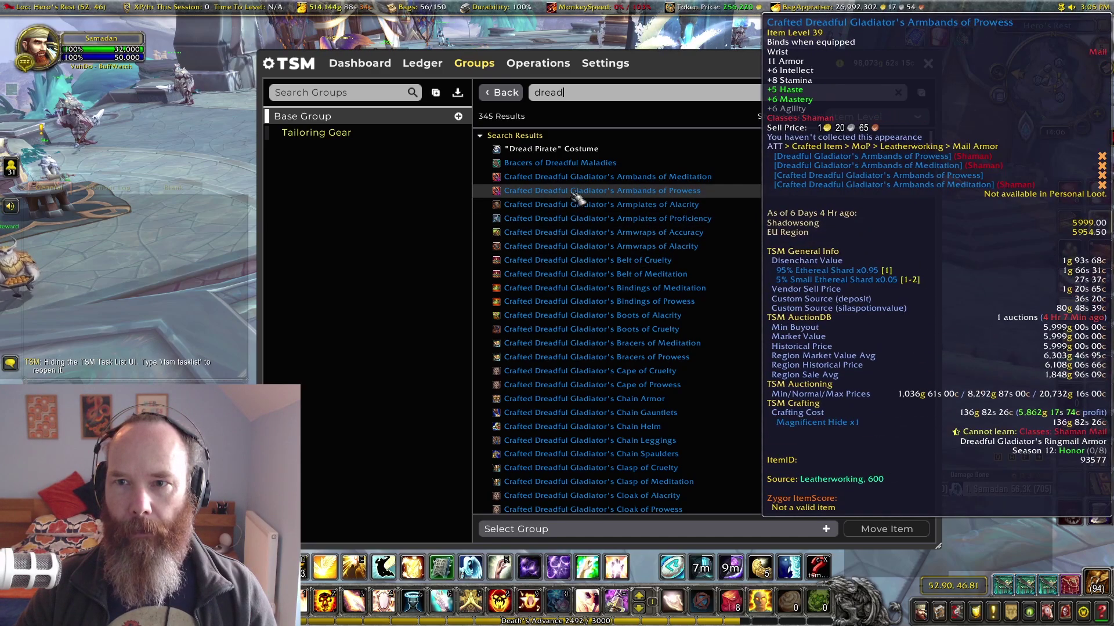
pyautogui.scroll(-10, 667, 385)
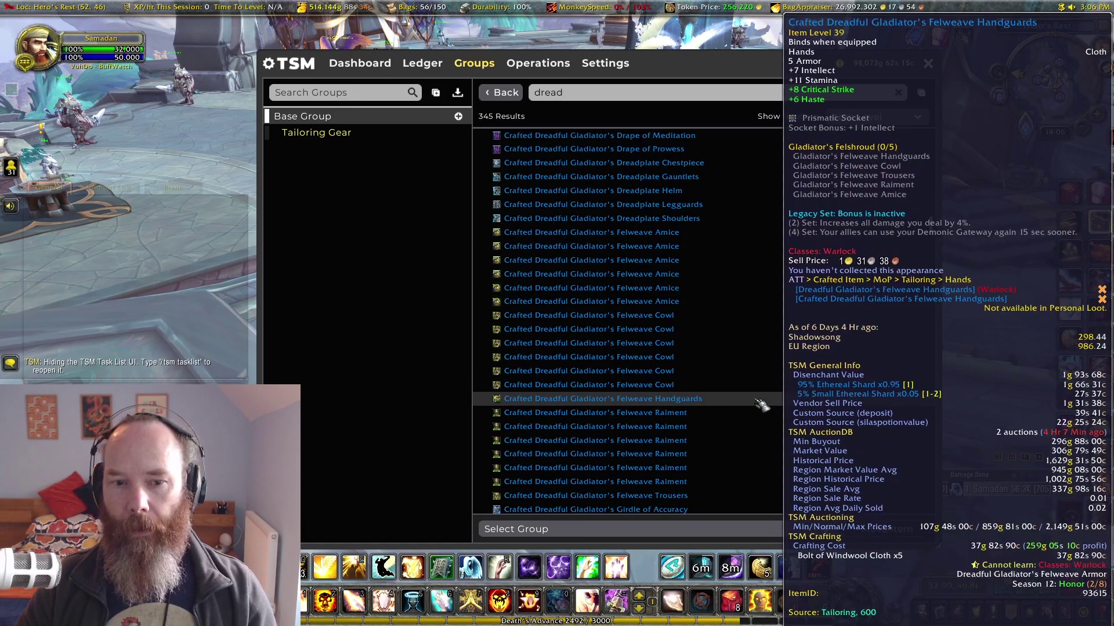
pyautogui.click(316, 136)
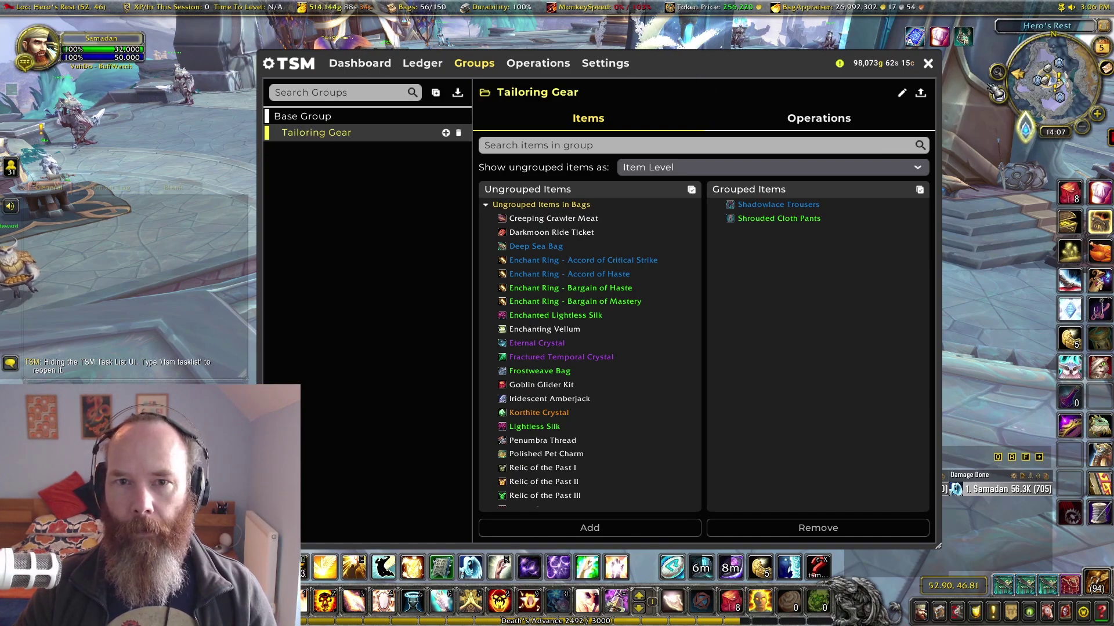
pyautogui.click(928, 65)
# Step: In Tailoring, select Dreadful Gladiator's Silk Handguards with Relic of the Past I as optional reagent
pyautogui.click(939, 37)
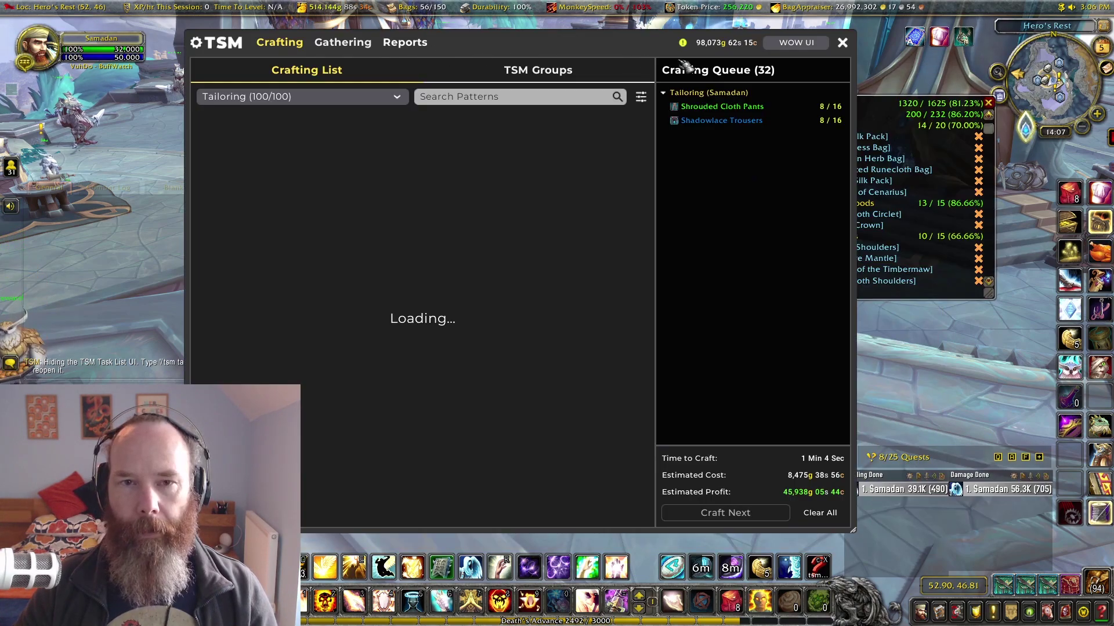
pyautogui.click(796, 42)
pyautogui.scroll(-3, 470, 174)
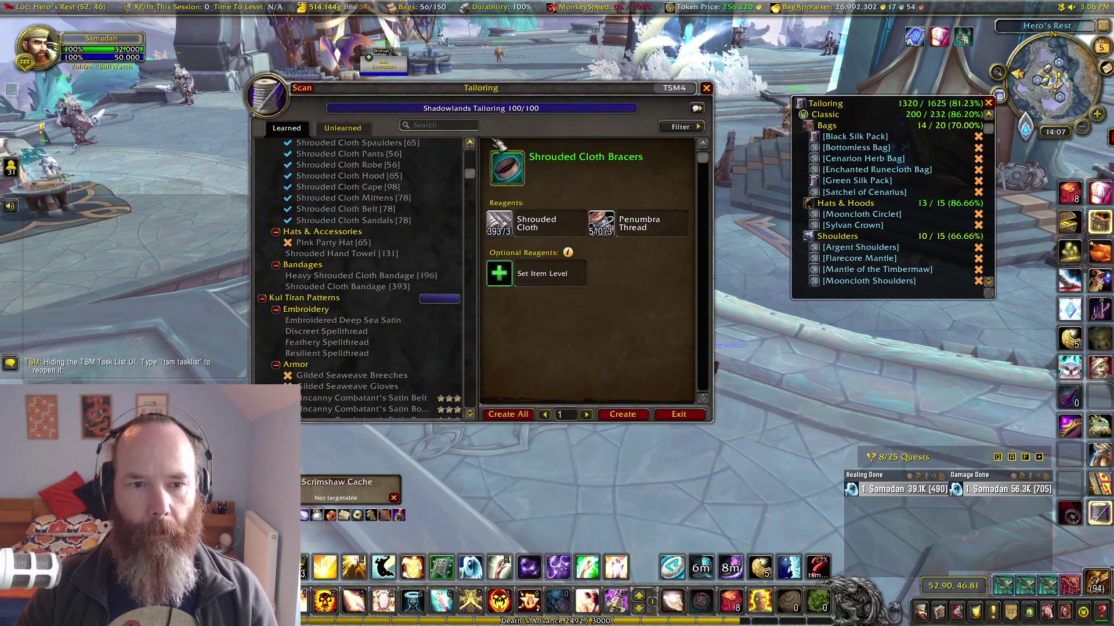
pyautogui.moveTo(471, 175); pyautogui.dragTo(467, 224)
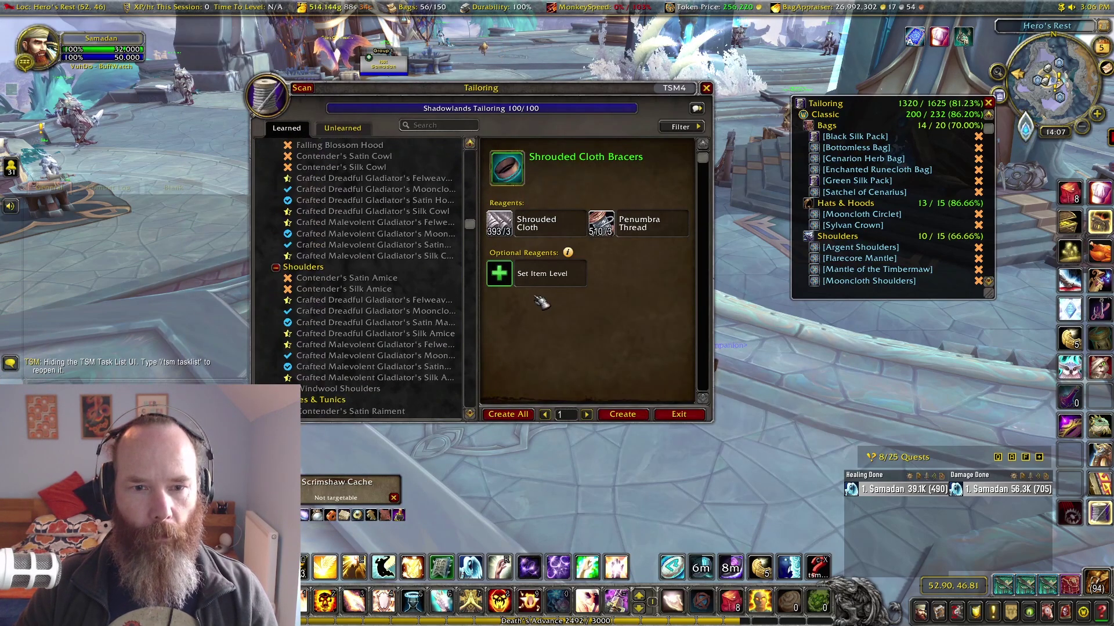
pyautogui.scroll(-8, 342, 377)
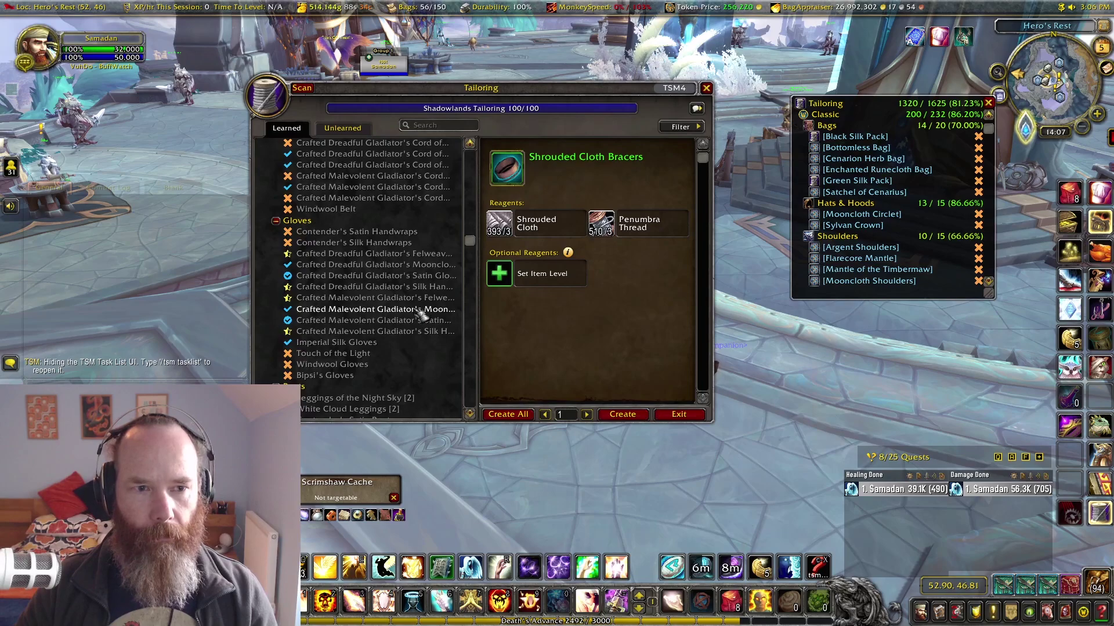
pyautogui.click(380, 223)
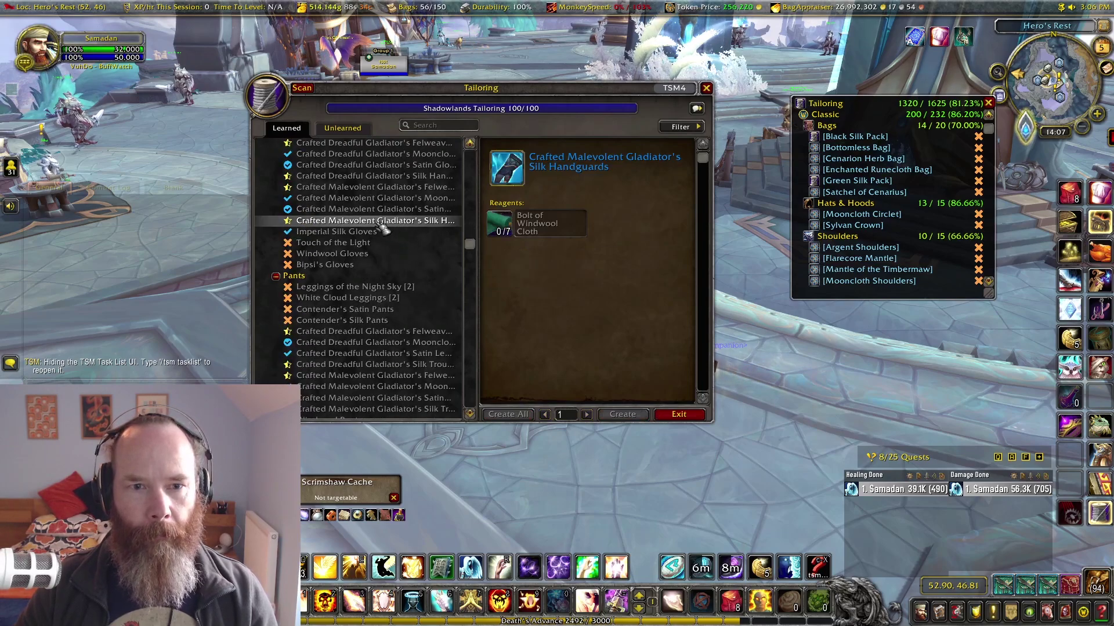
pyautogui.scroll(2, 383, 226)
pyautogui.click(398, 222)
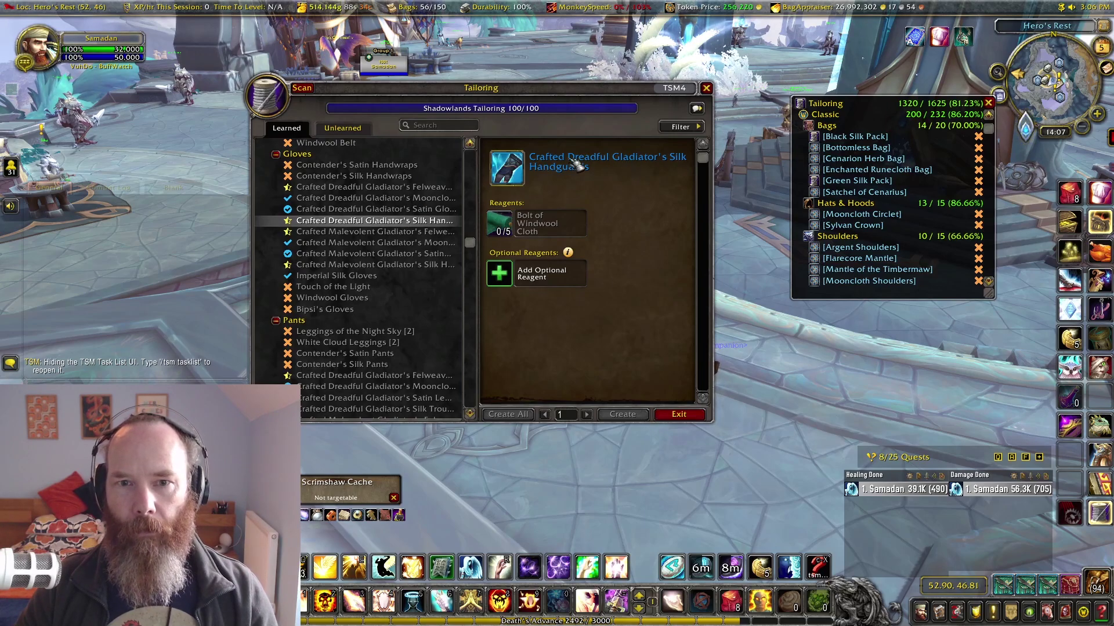
pyautogui.moveTo(522, 177)
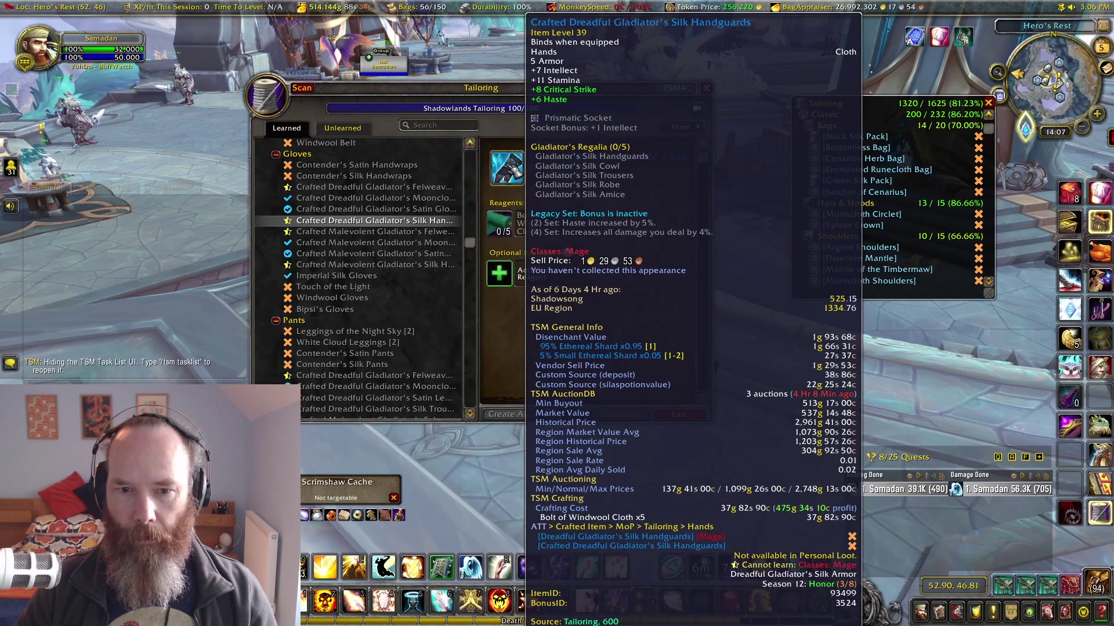
pyautogui.click(501, 275)
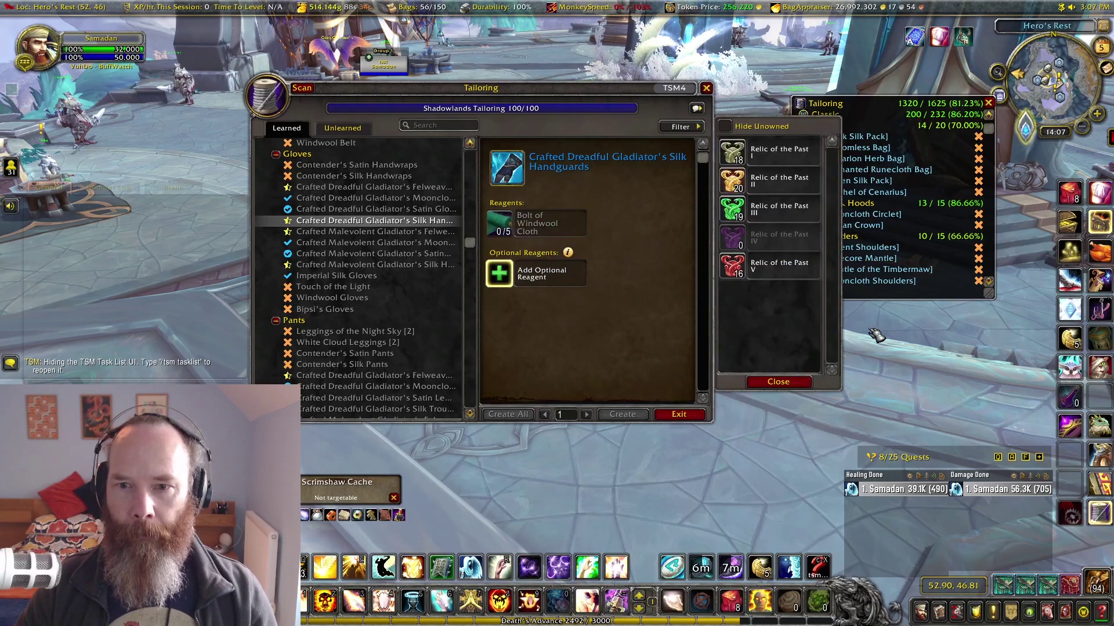
pyautogui.click(741, 156)
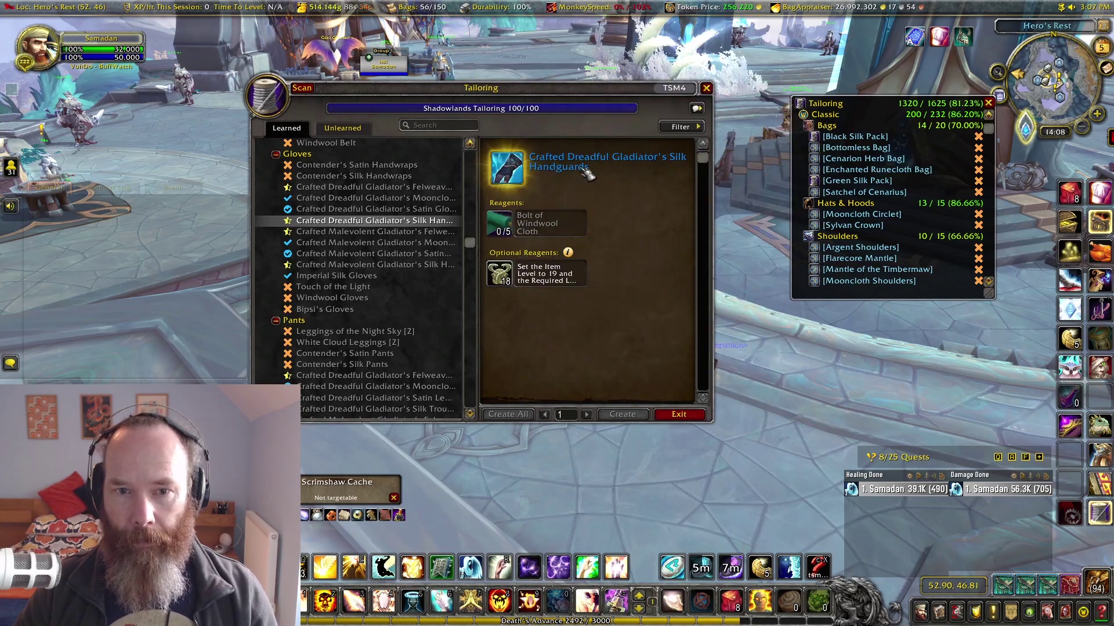
# Step: Summon the guild bank with Mobile Banking and switch to its Bags tab
pyautogui.moveTo(537, 280)
pyautogui.moveTo(526, 227)
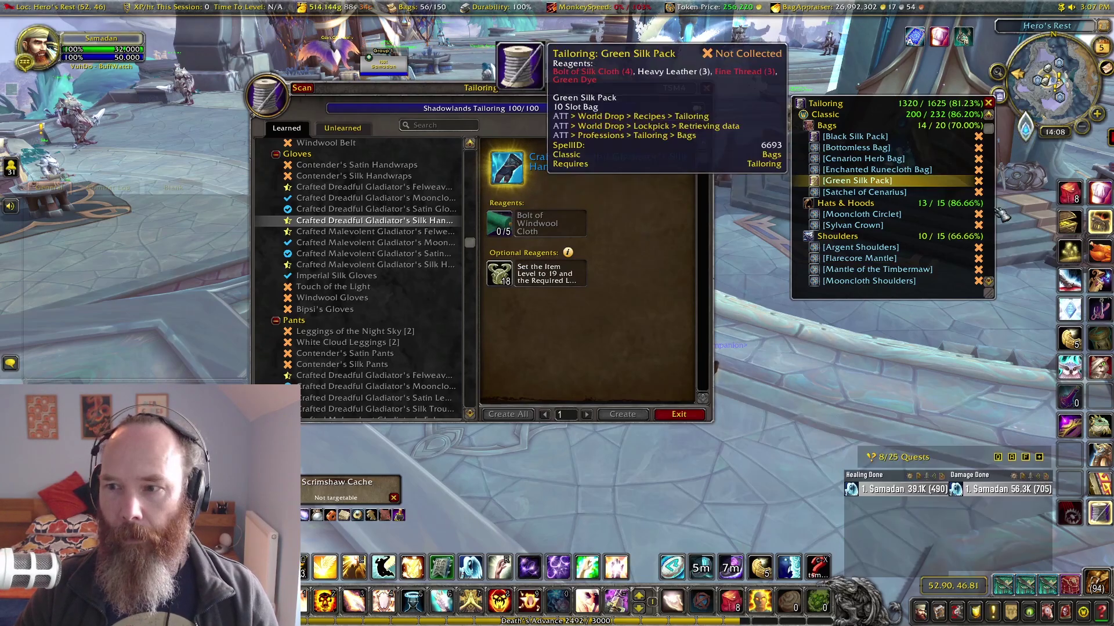
pyautogui.click(1079, 227)
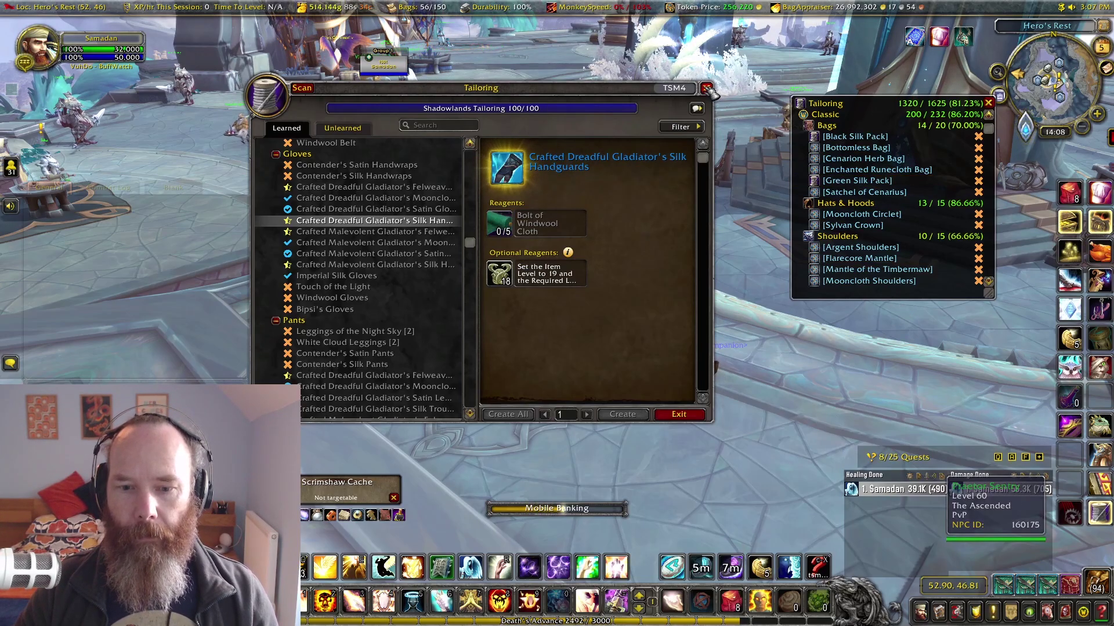
pyautogui.click(706, 88)
pyautogui.click(706, 165)
pyautogui.click(706, 196)
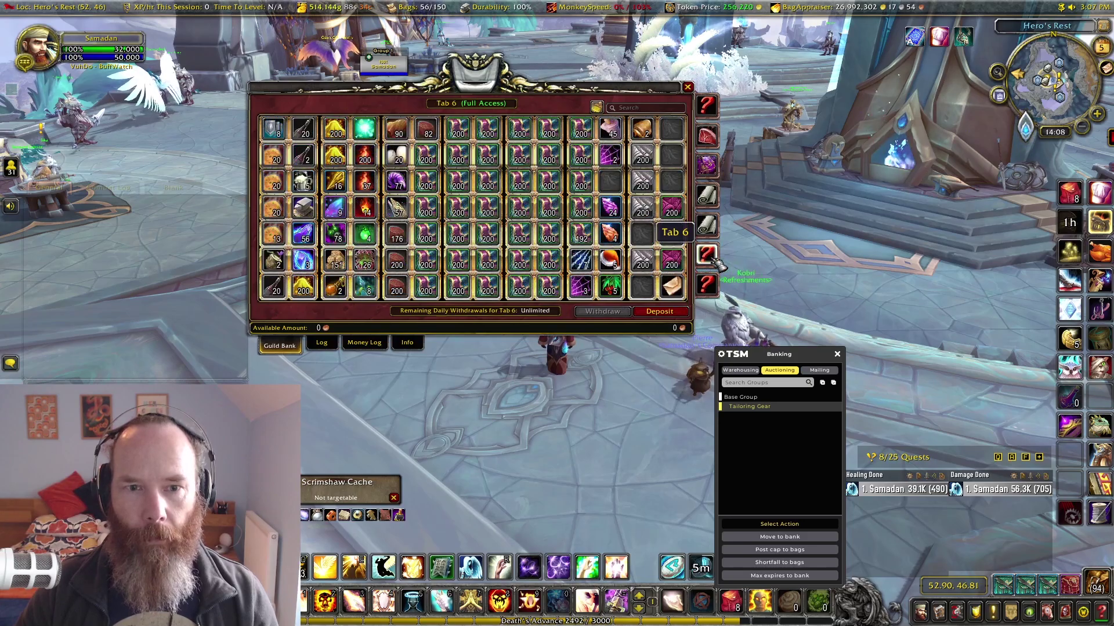
pyautogui.click(708, 200)
pyautogui.click(707, 165)
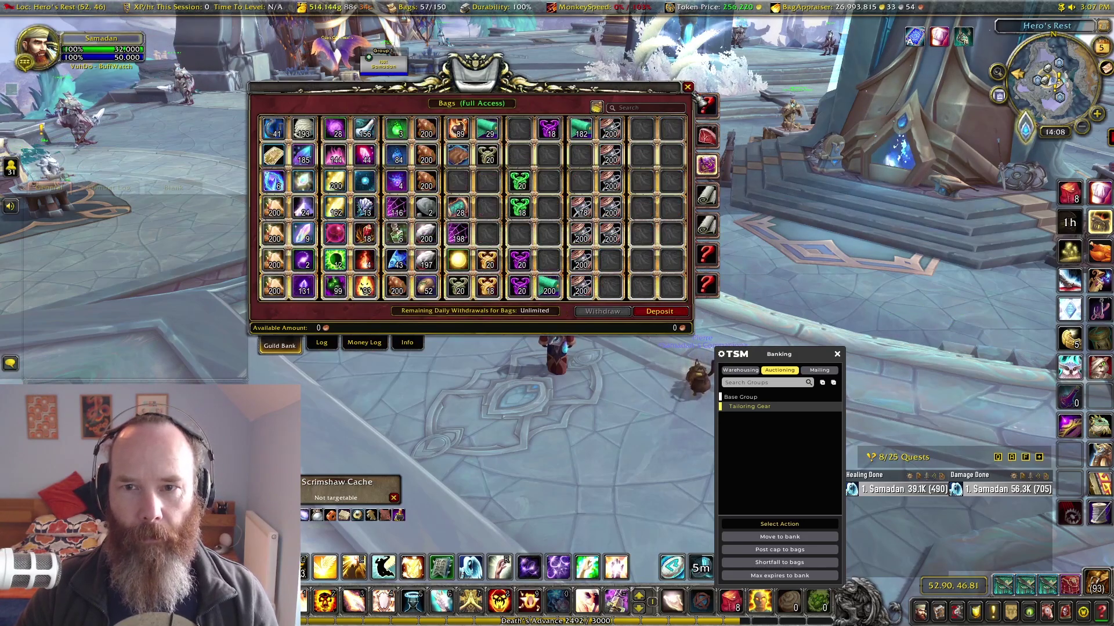
# Step: Create one pair of Crafted Dreadful Gladiator's Silk Handguards using Relic of the Past I
pyautogui.press('k')
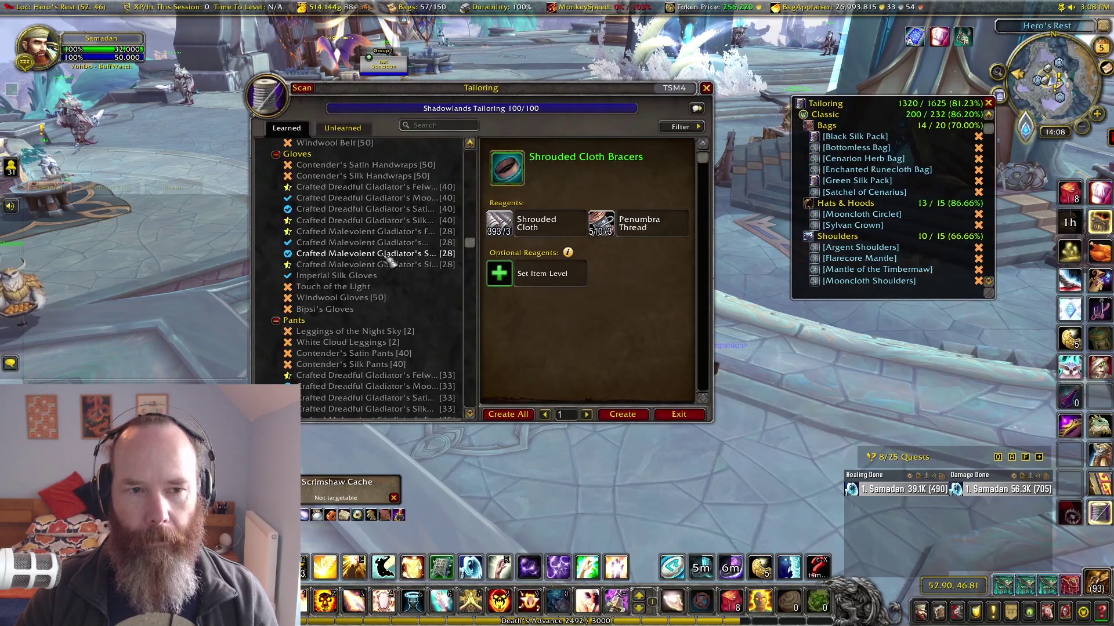
pyautogui.click(383, 242)
pyautogui.click(384, 221)
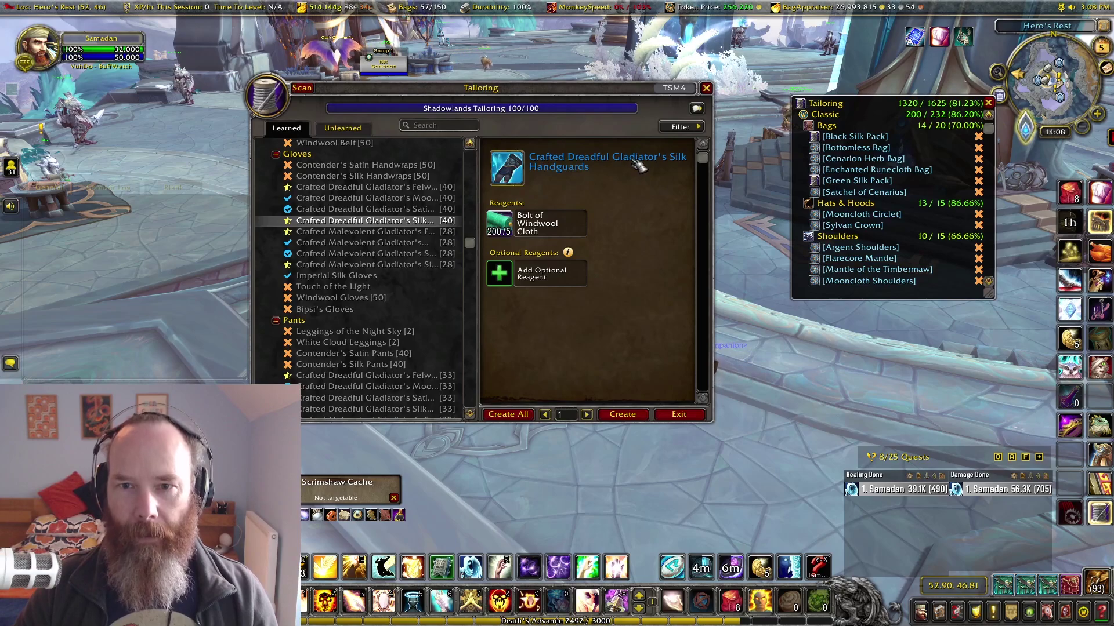
pyautogui.click(497, 272)
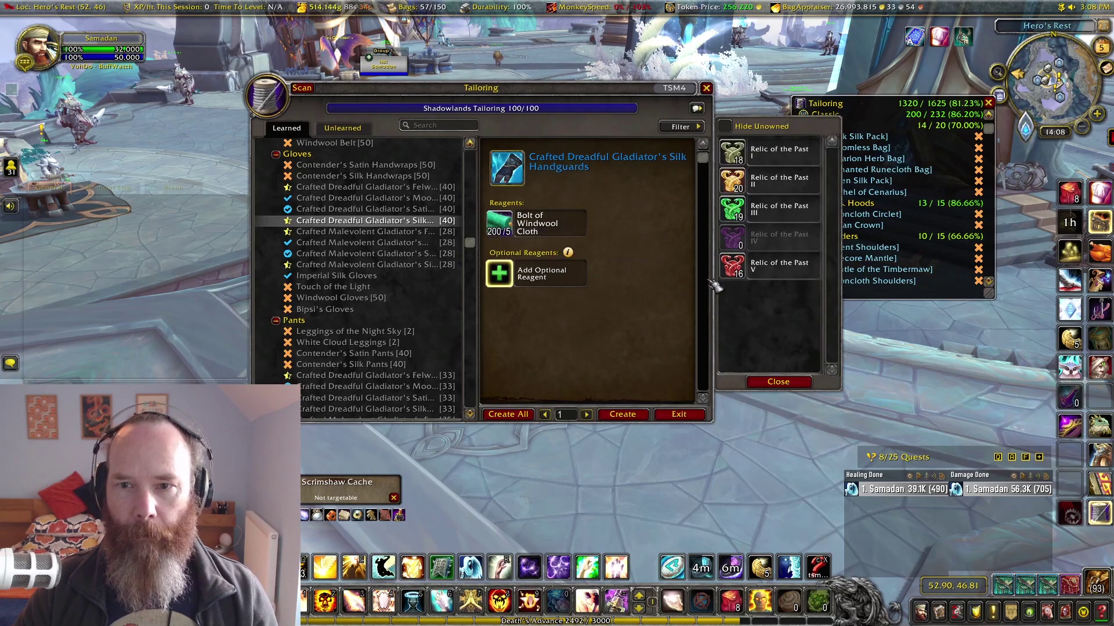
pyautogui.click(777, 152)
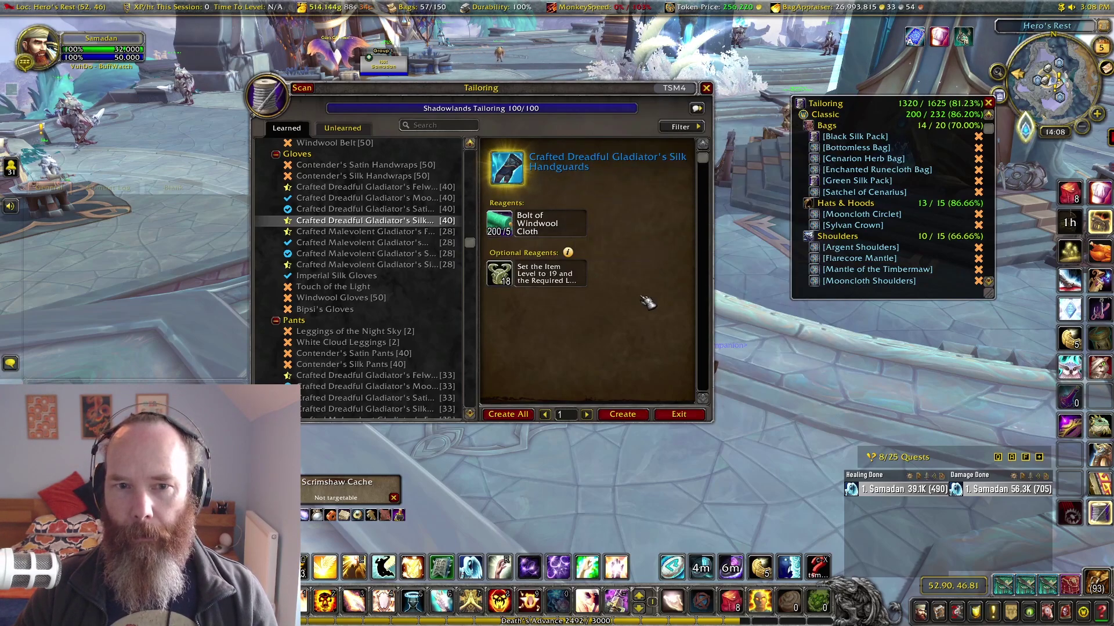
pyautogui.click(632, 418)
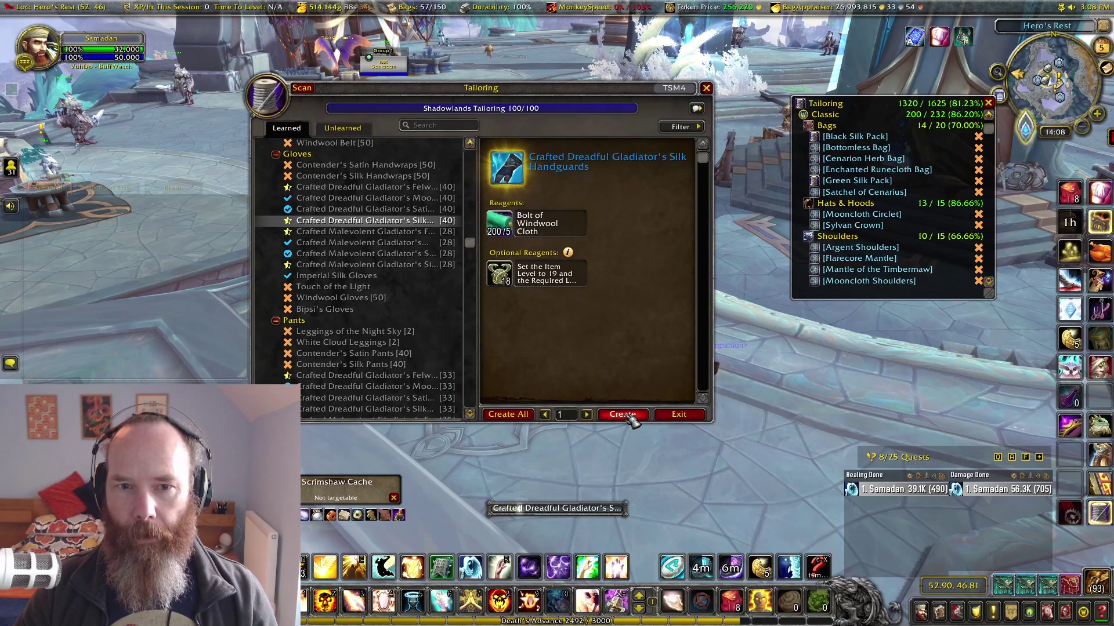
pyautogui.click(679, 414)
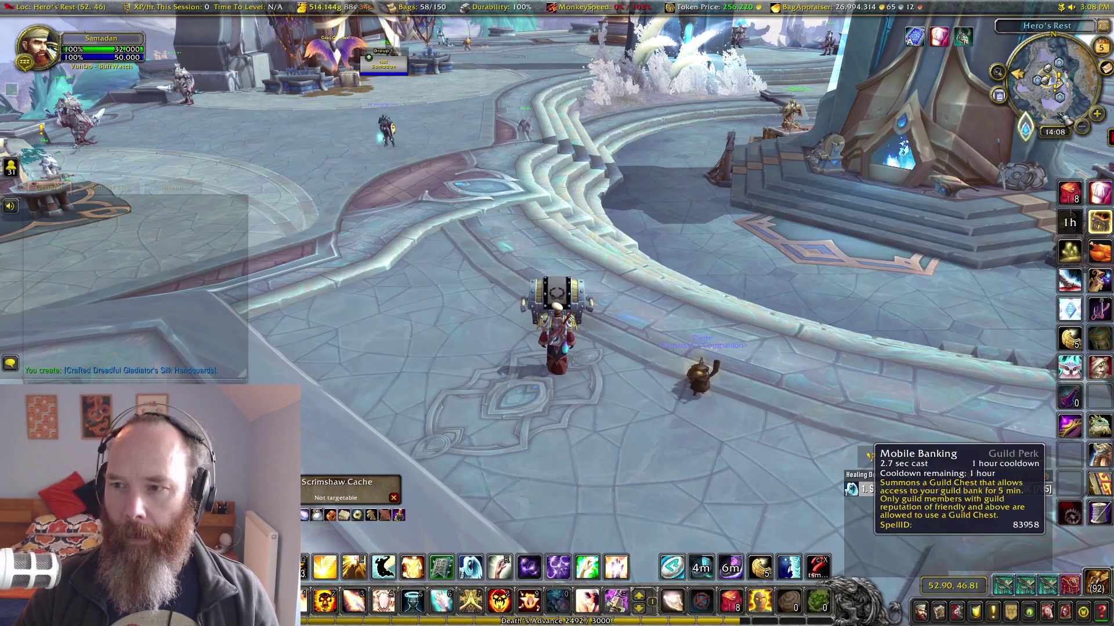
pyautogui.click(998, 95)
# Step: Move the handguards from Ungrouped Items (sorted by Item Level) into Tailoring Gear, then reopen Tailoring
pyautogui.click(473, 62)
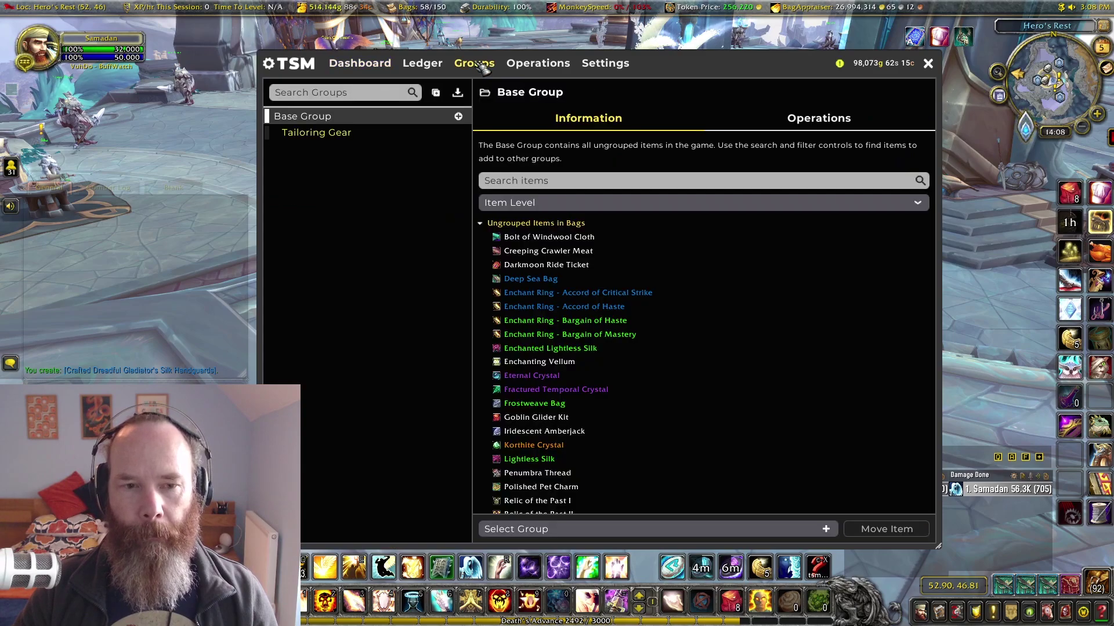
pyautogui.click(325, 133)
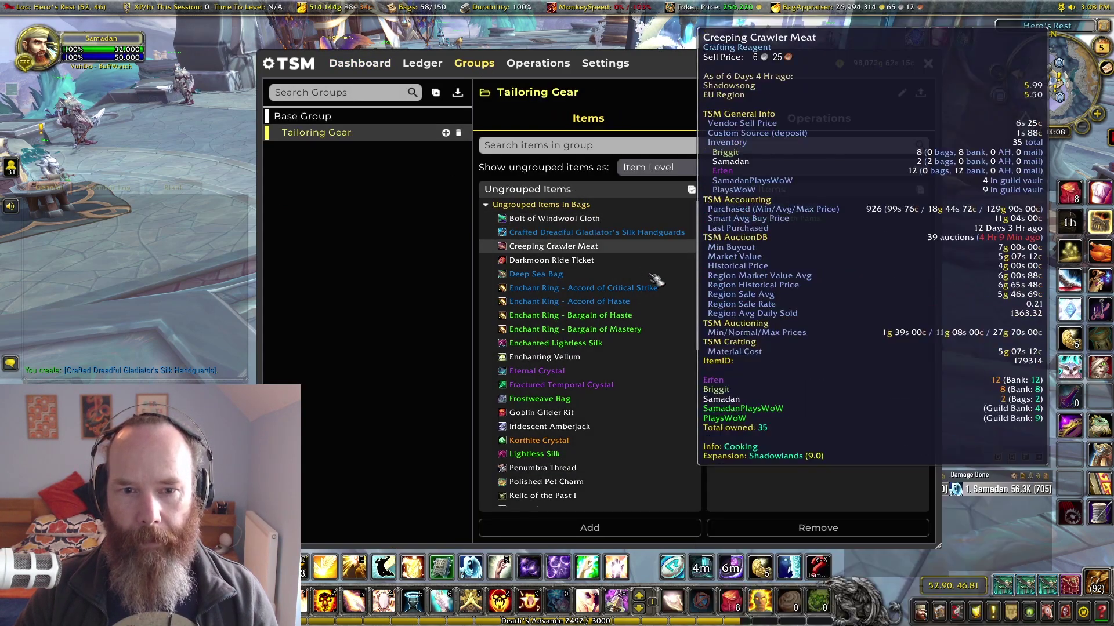
pyautogui.click(917, 168)
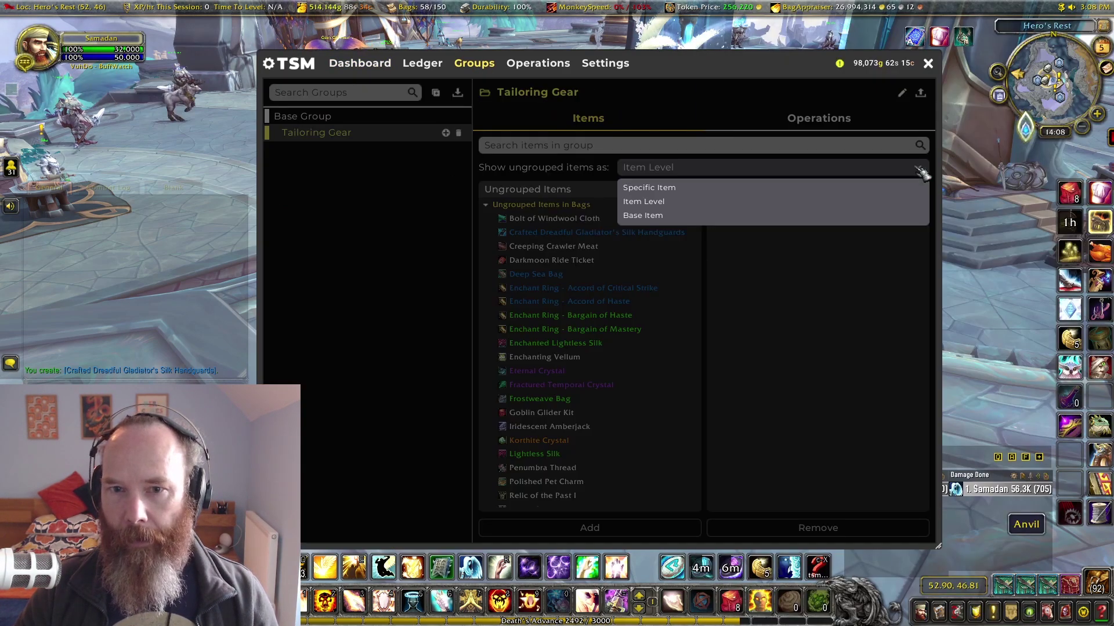
pyautogui.click(873, 207)
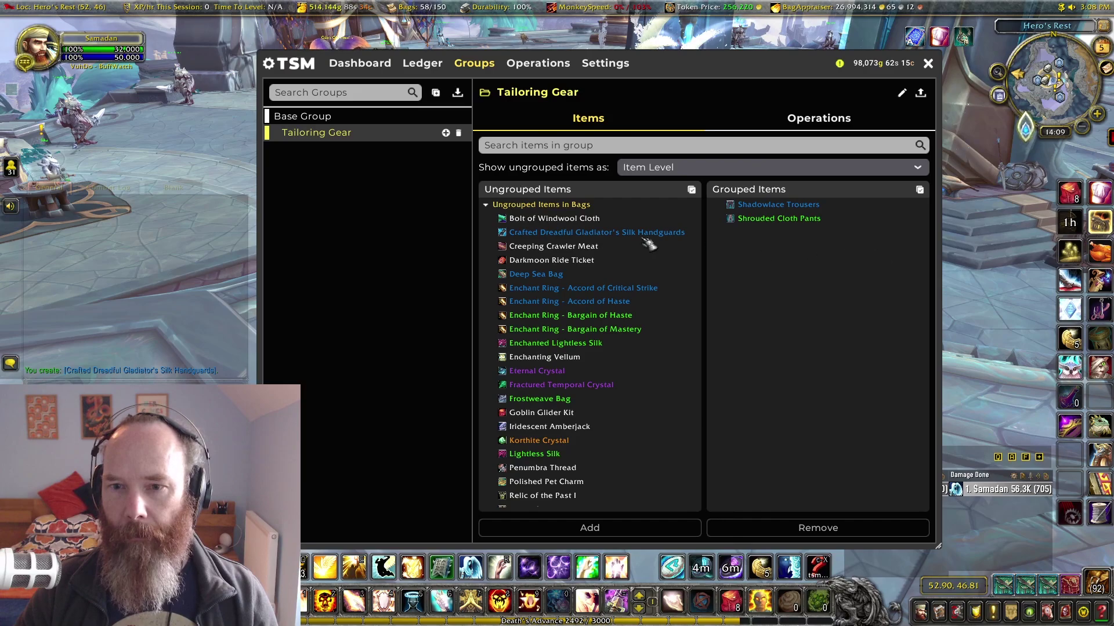
pyautogui.click(635, 233)
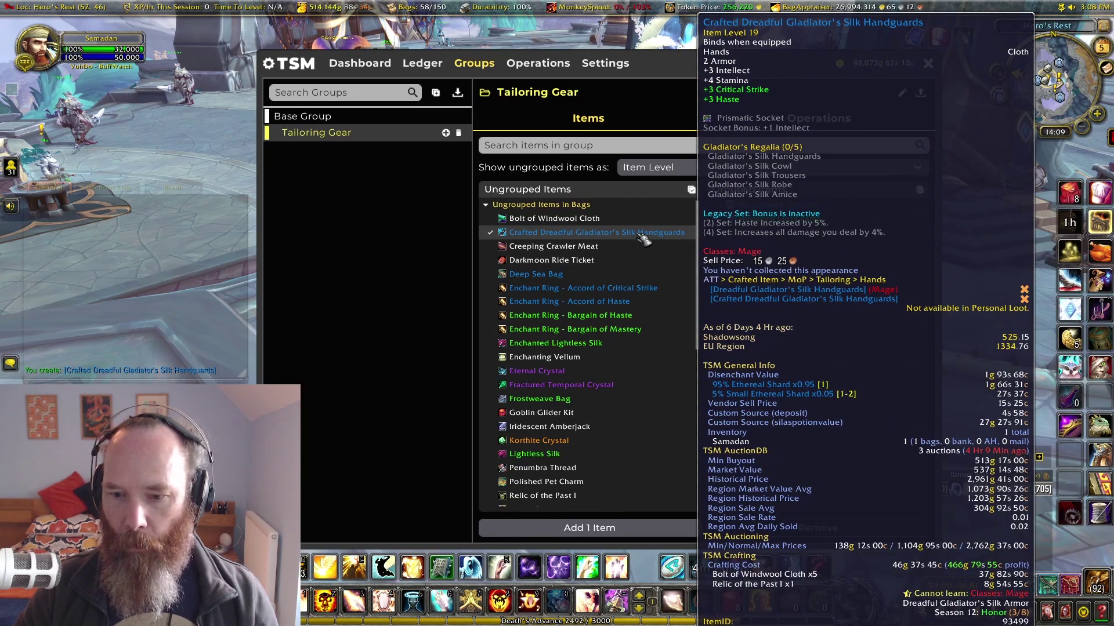
pyautogui.click(594, 528)
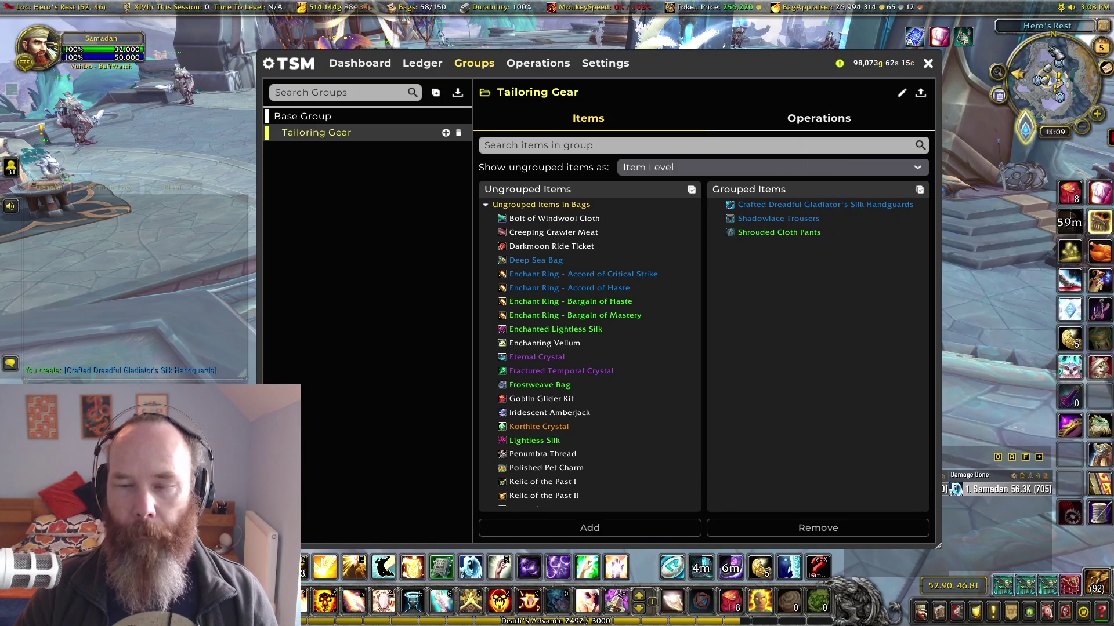
pyautogui.click(928, 63)
pyautogui.click(1099, 514)
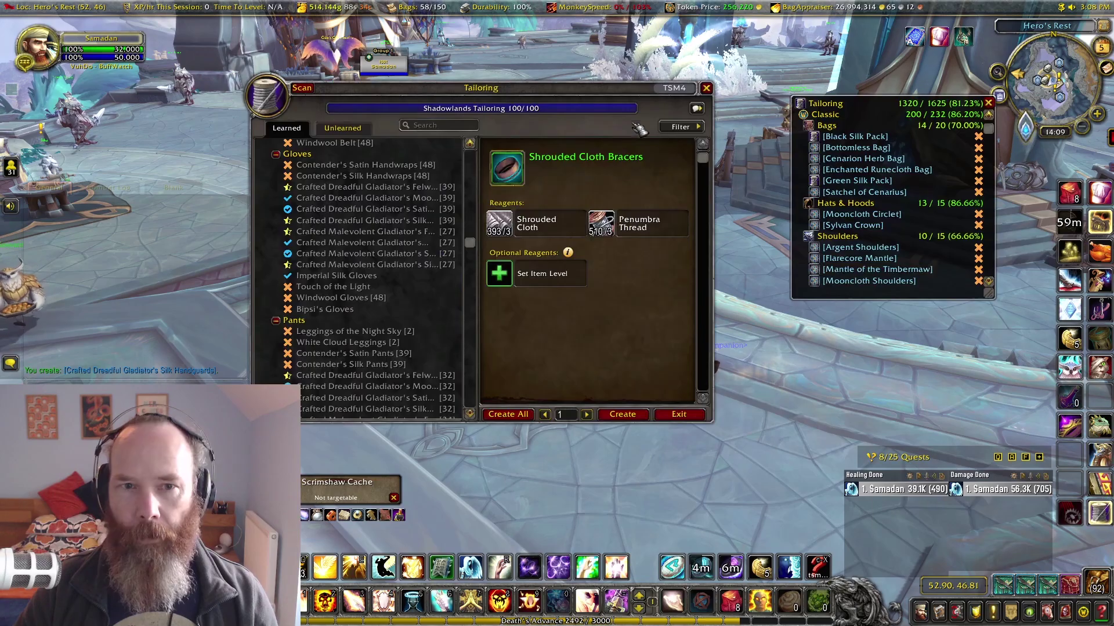
# Step: Restock Tailoring Gear into the queue and view Gathering: 2 Relic of the Past I, 319 Shrouded Cloth
pyautogui.click(675, 89)
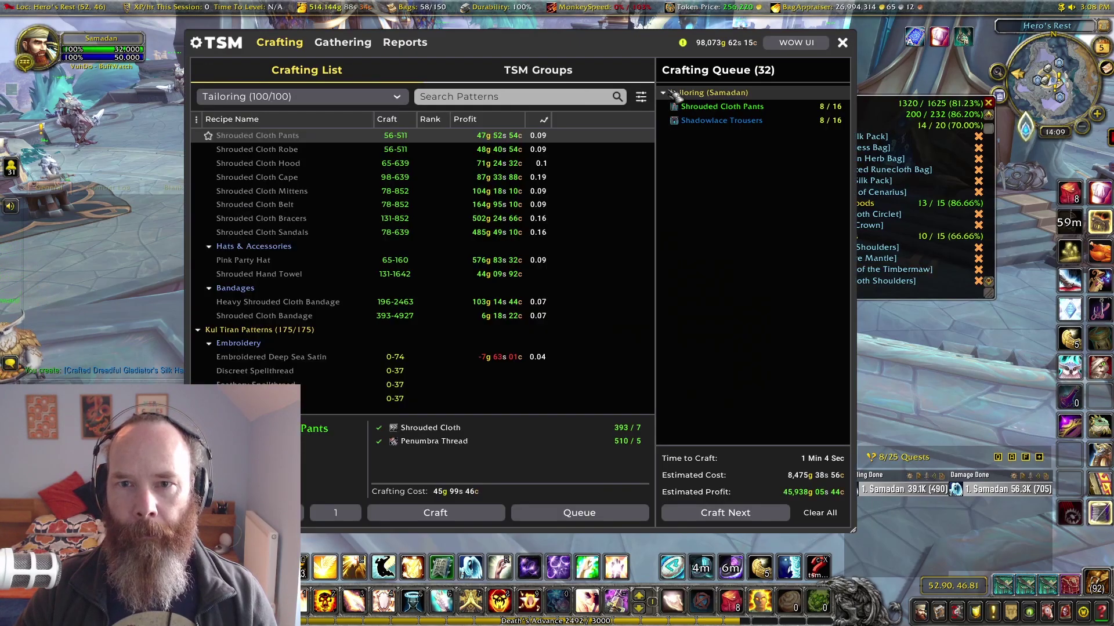
pyautogui.click(538, 69)
pyautogui.click(510, 513)
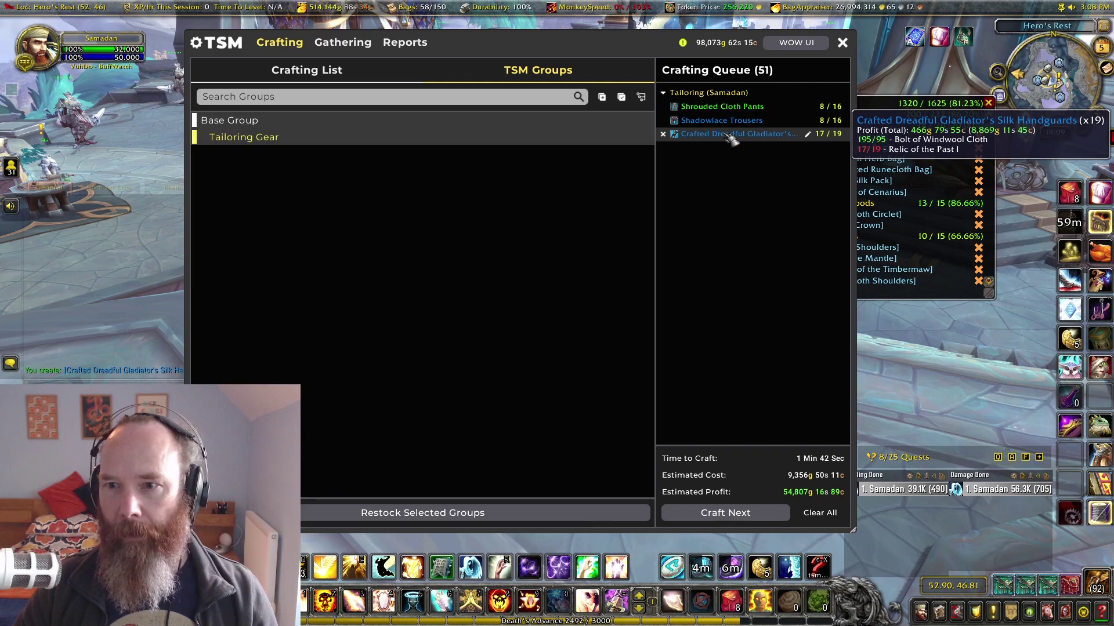
pyautogui.click(333, 46)
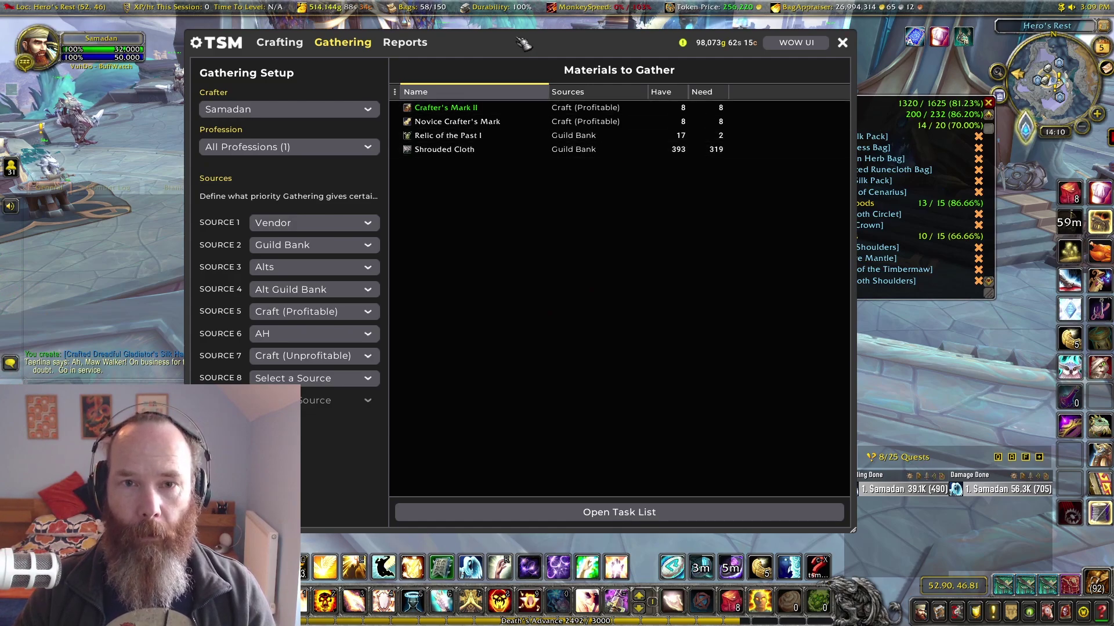
pyautogui.moveTo(529, 41); pyautogui.dragTo(592, 38)
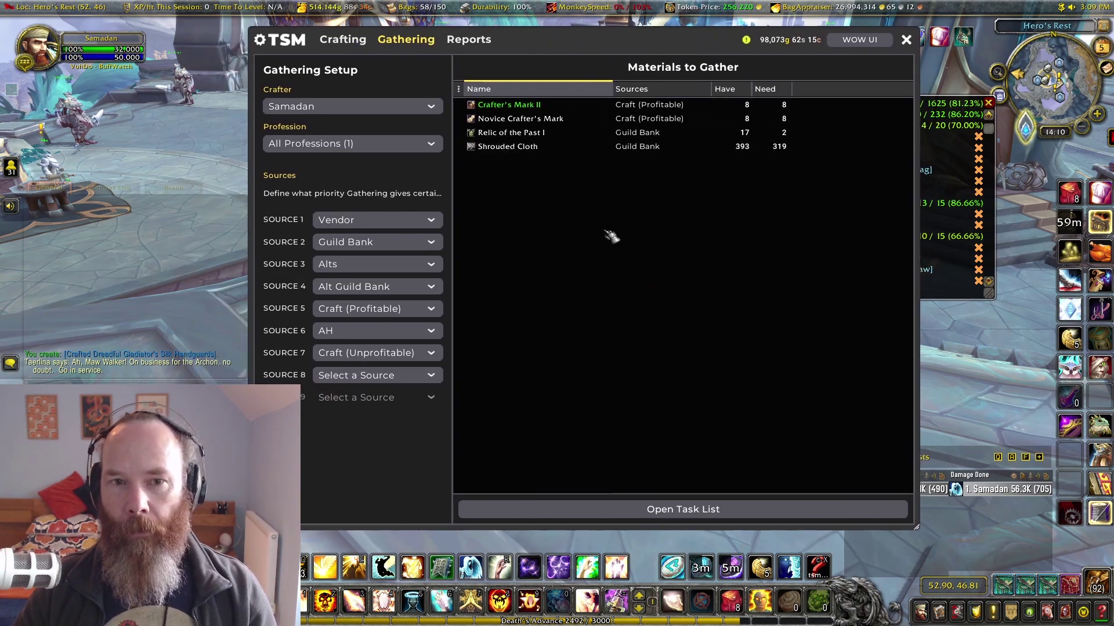